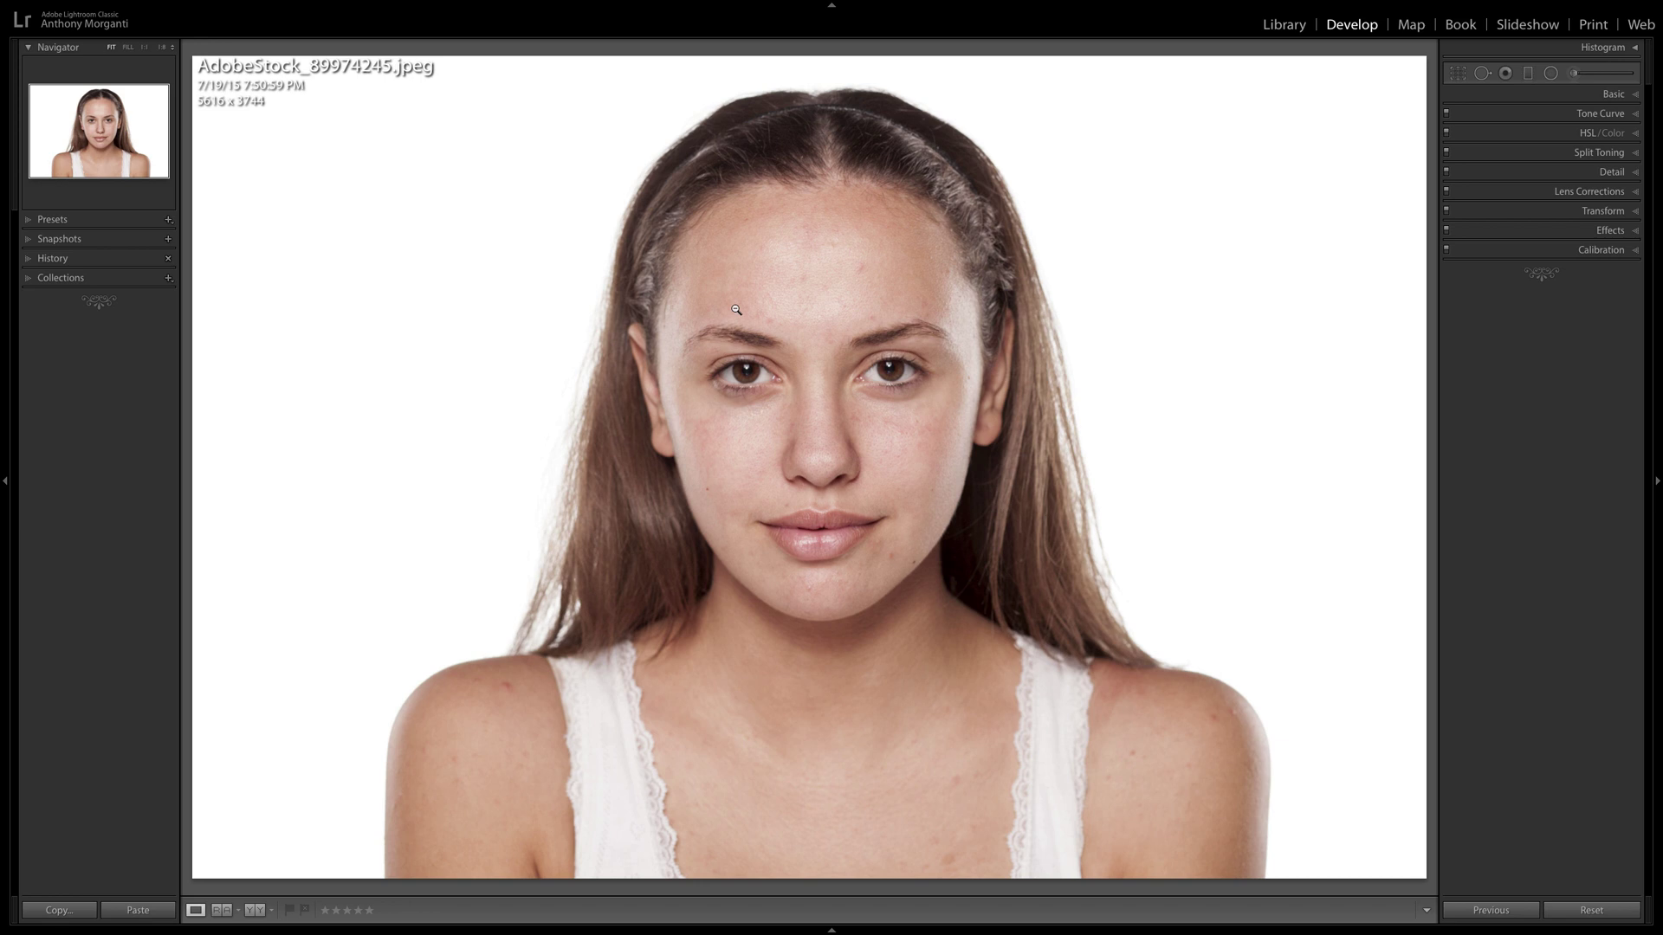
- Set up an adjustment brush with the Soften Skin (Lite) effect, Feather 0 and Auto Mask enabled
{"action": "left_click", "coordinate": [1572, 73]}
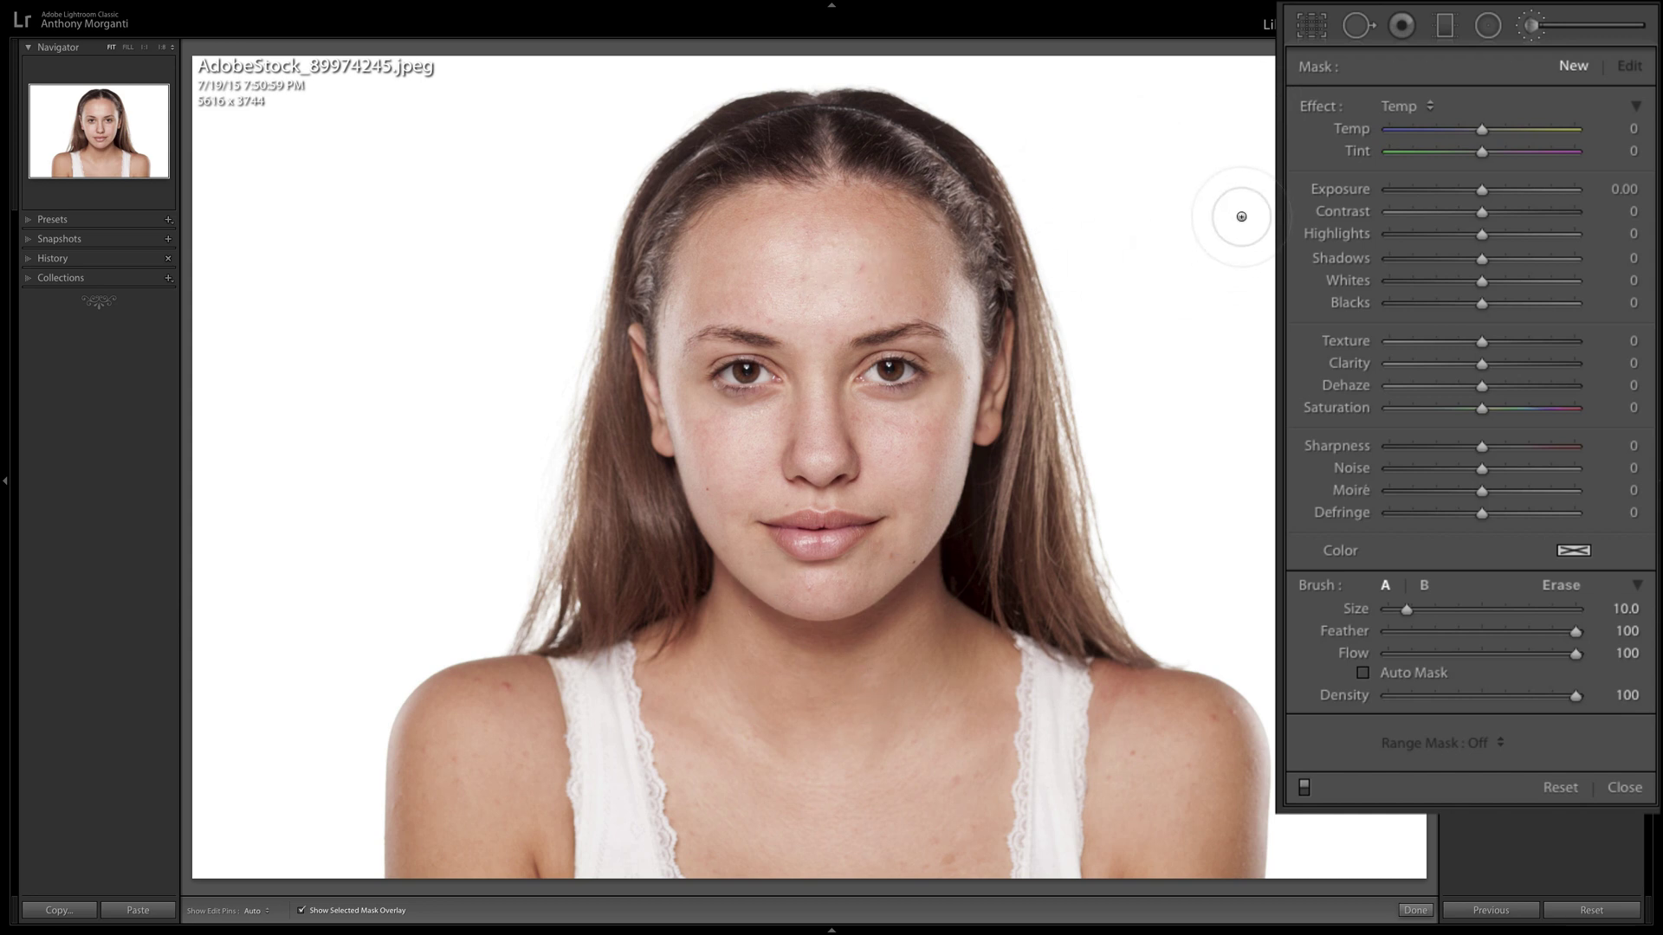
{"action": "left_click", "coordinate": [1414, 108]}
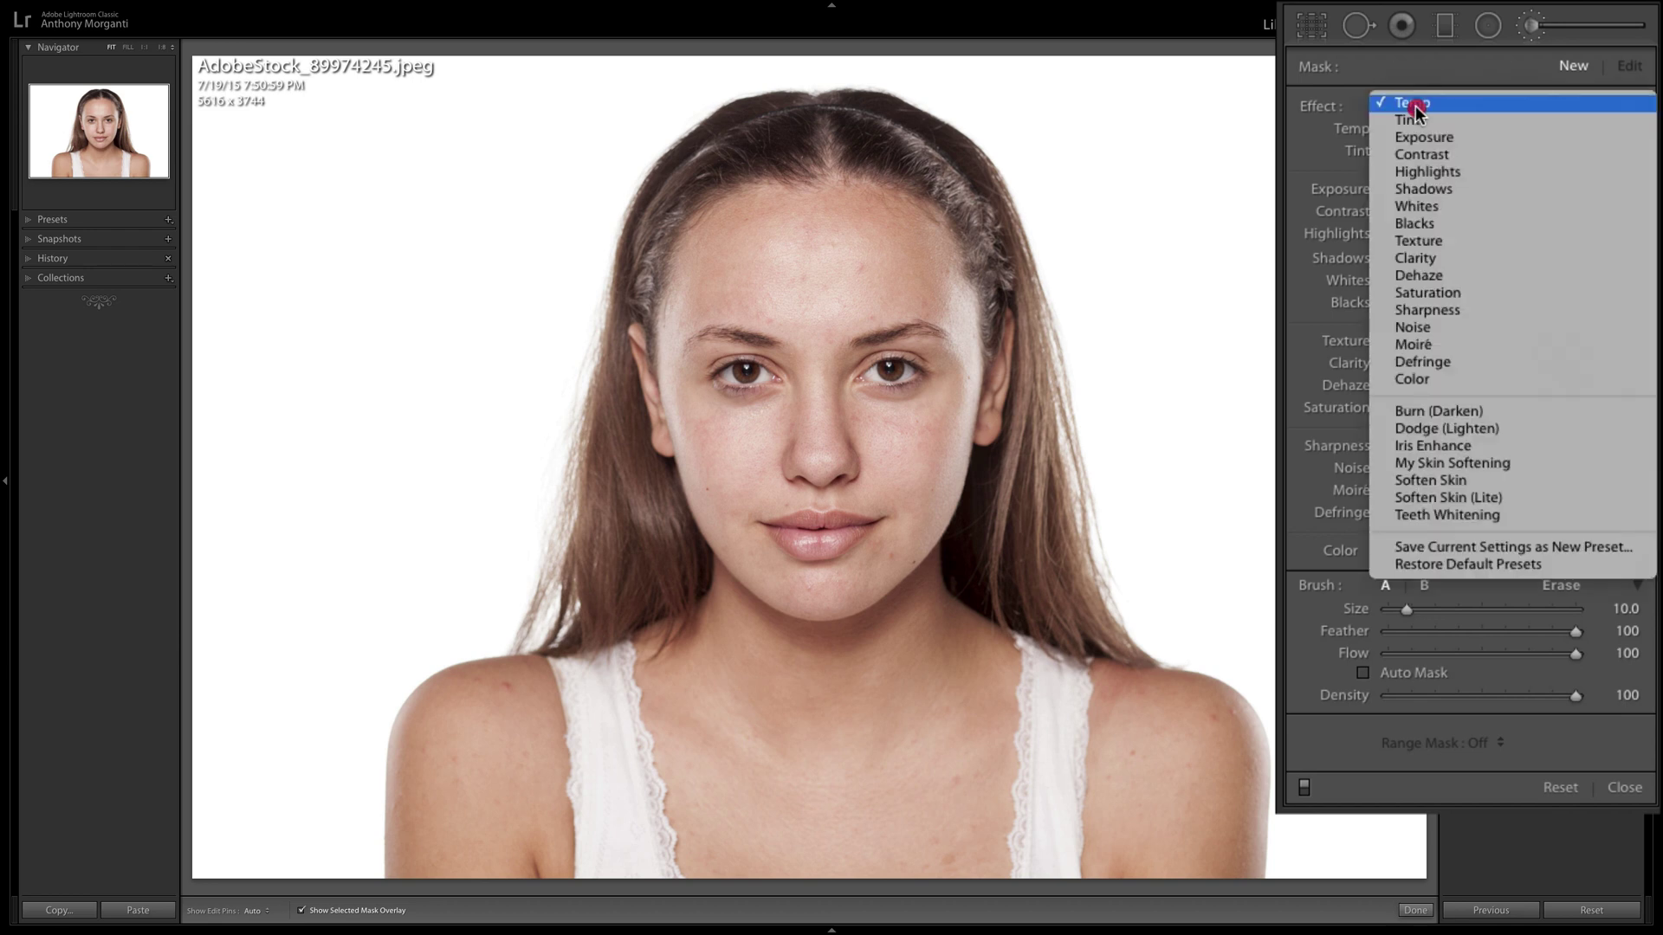
{"action": "left_click", "coordinate": [1464, 496]}
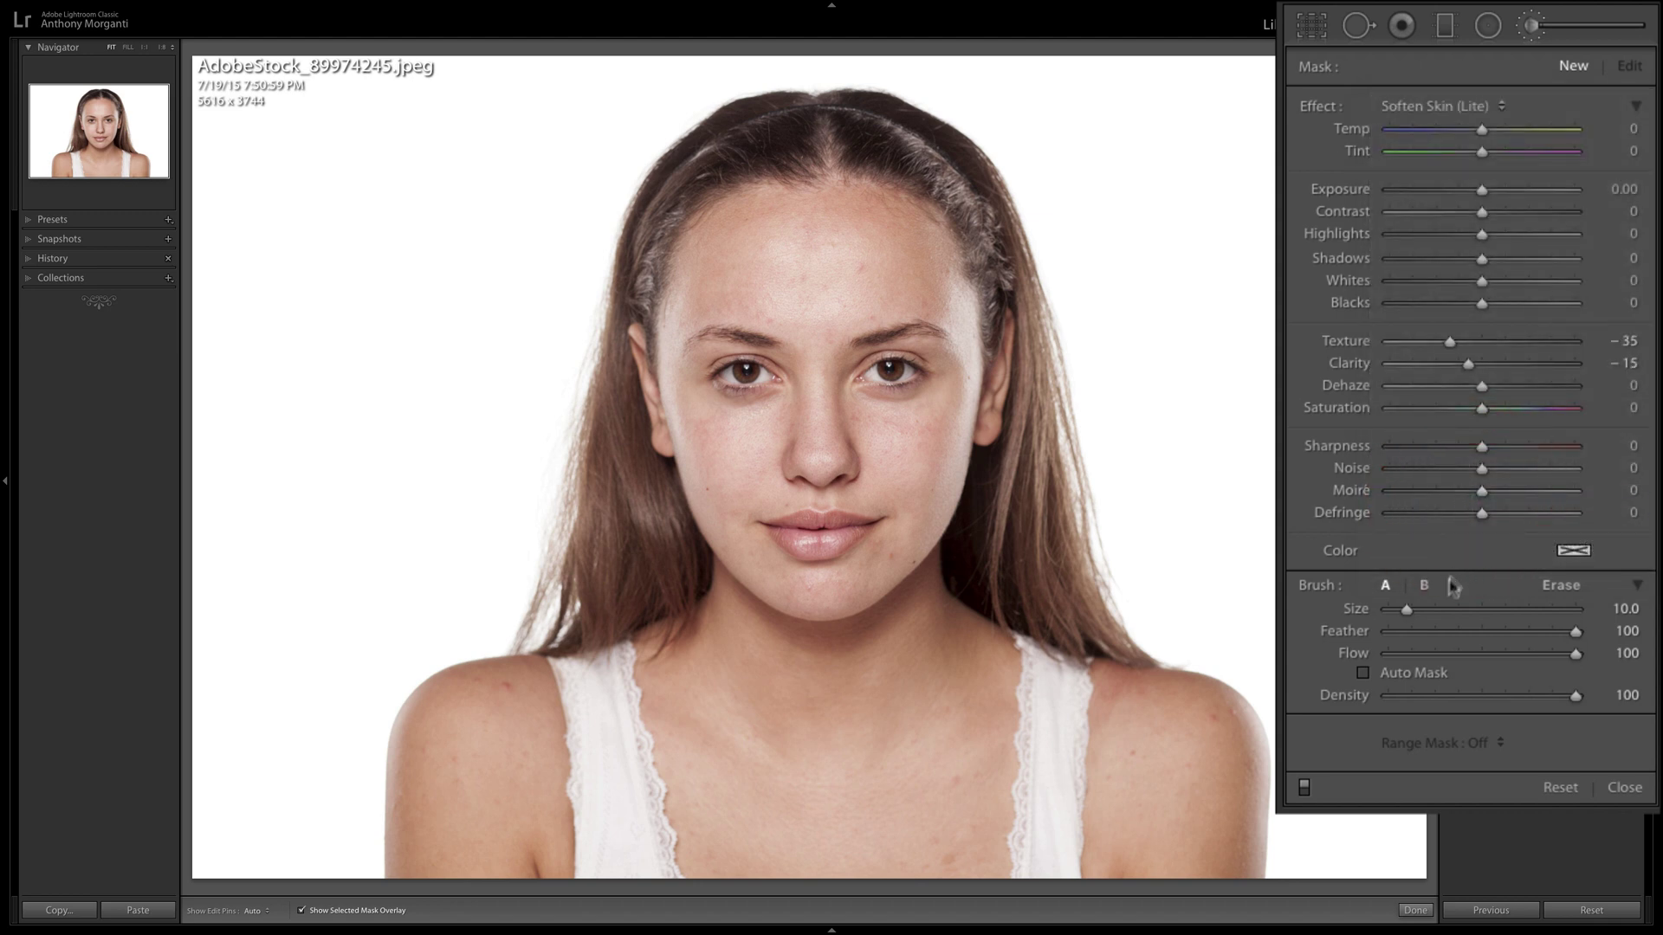
{"action": "left_click_drag", "start_coordinate": [1575, 631], "coordinate": [1307, 636]}
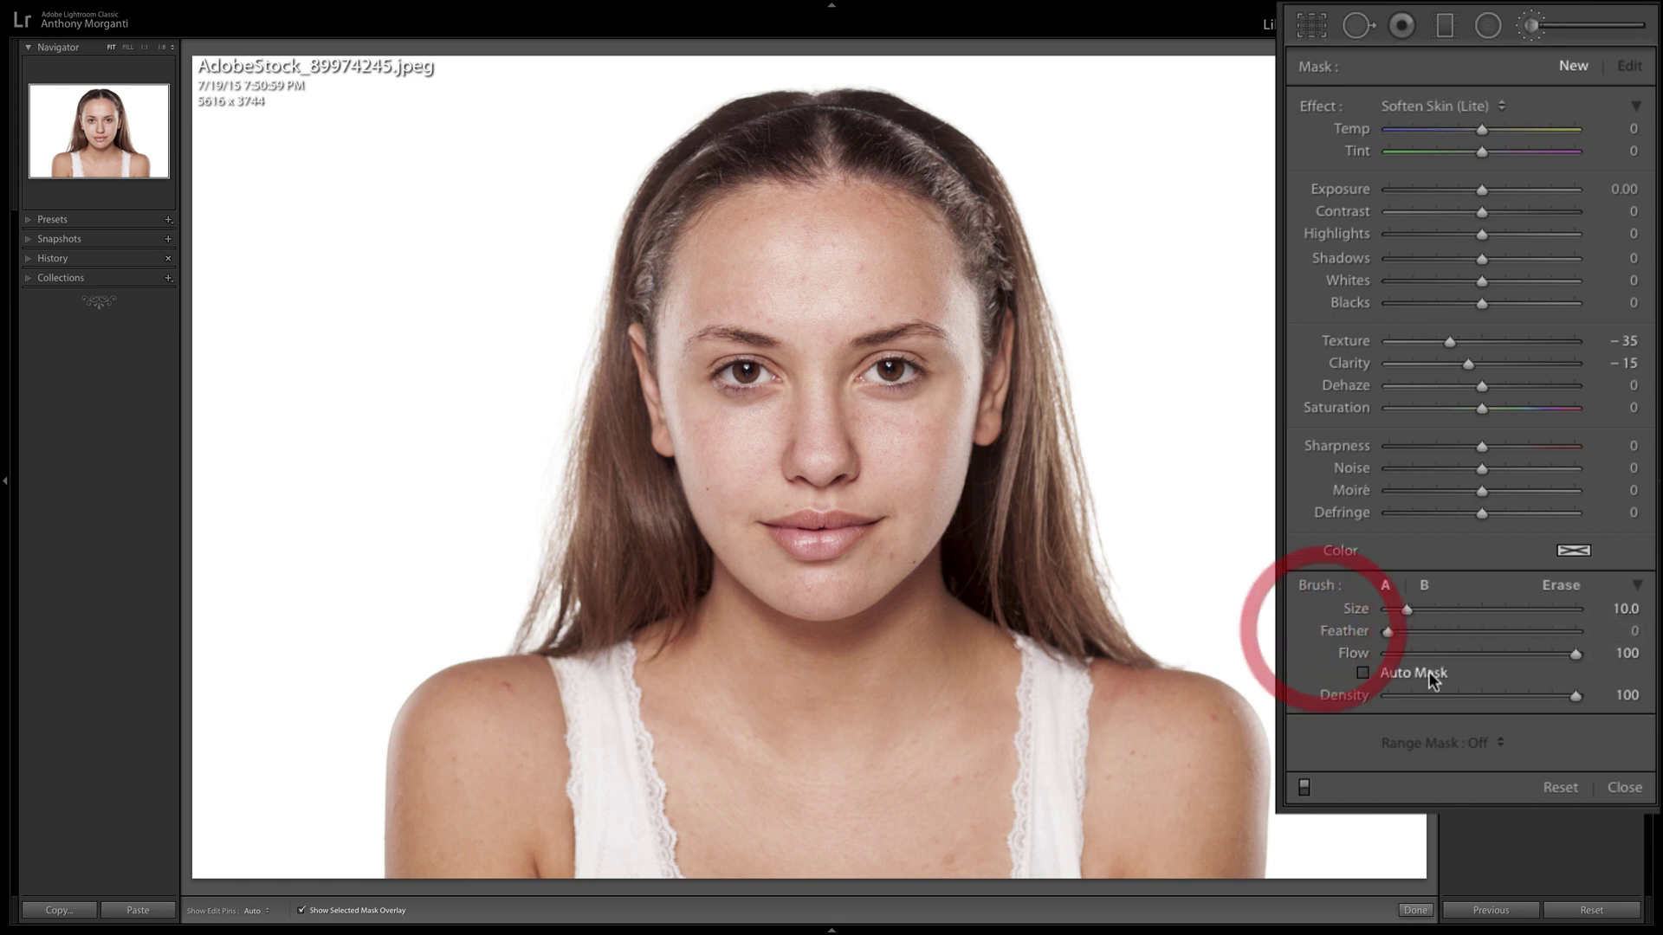
{"action": "left_click", "coordinate": [1364, 672]}
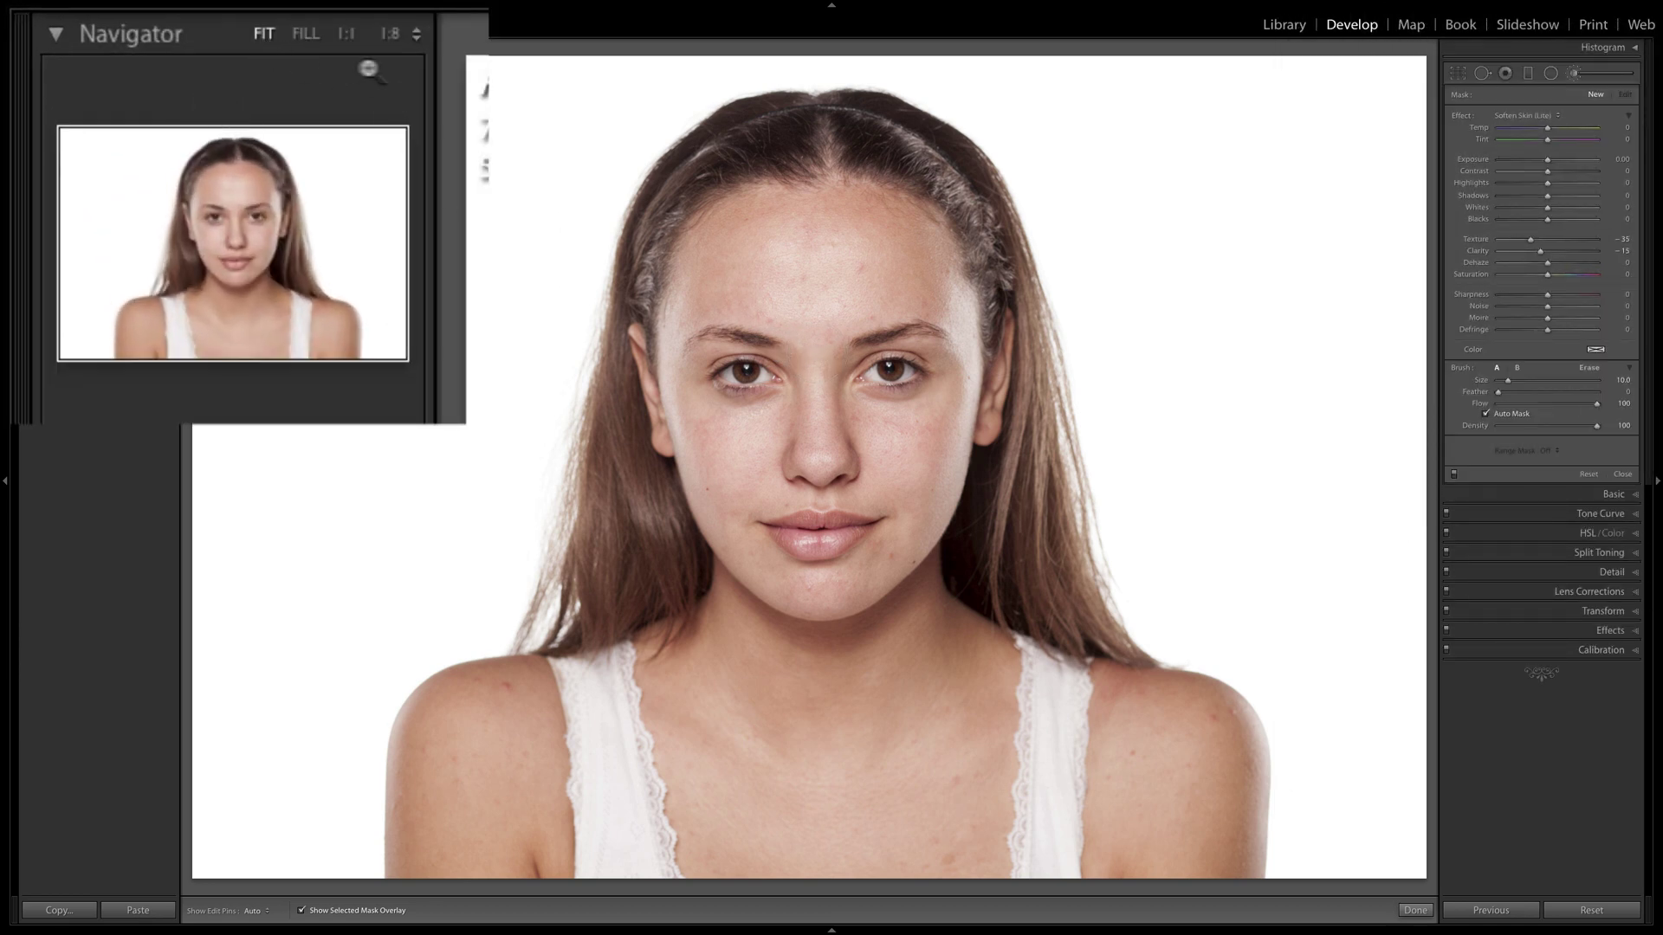
- Enlarge the brush to size 69 and paint the softening mask over the skin of the face, neck, chest and shoulders
{"action": "left_click", "coordinate": [417, 34]}
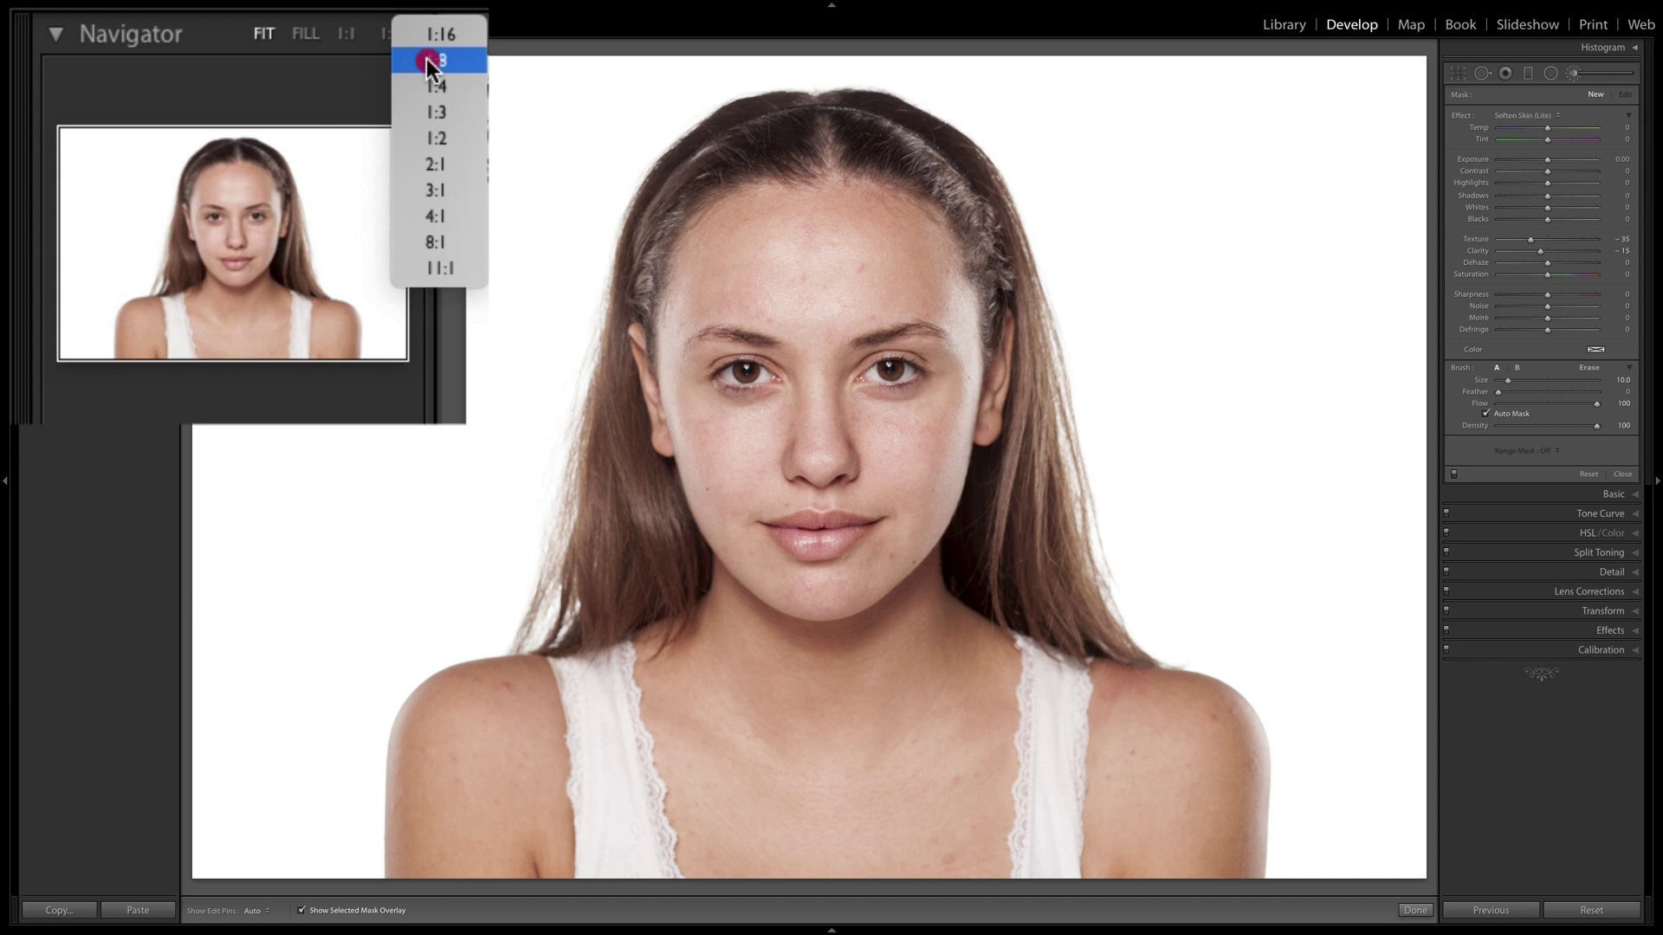
{"action": "left_click", "coordinate": [426, 59]}
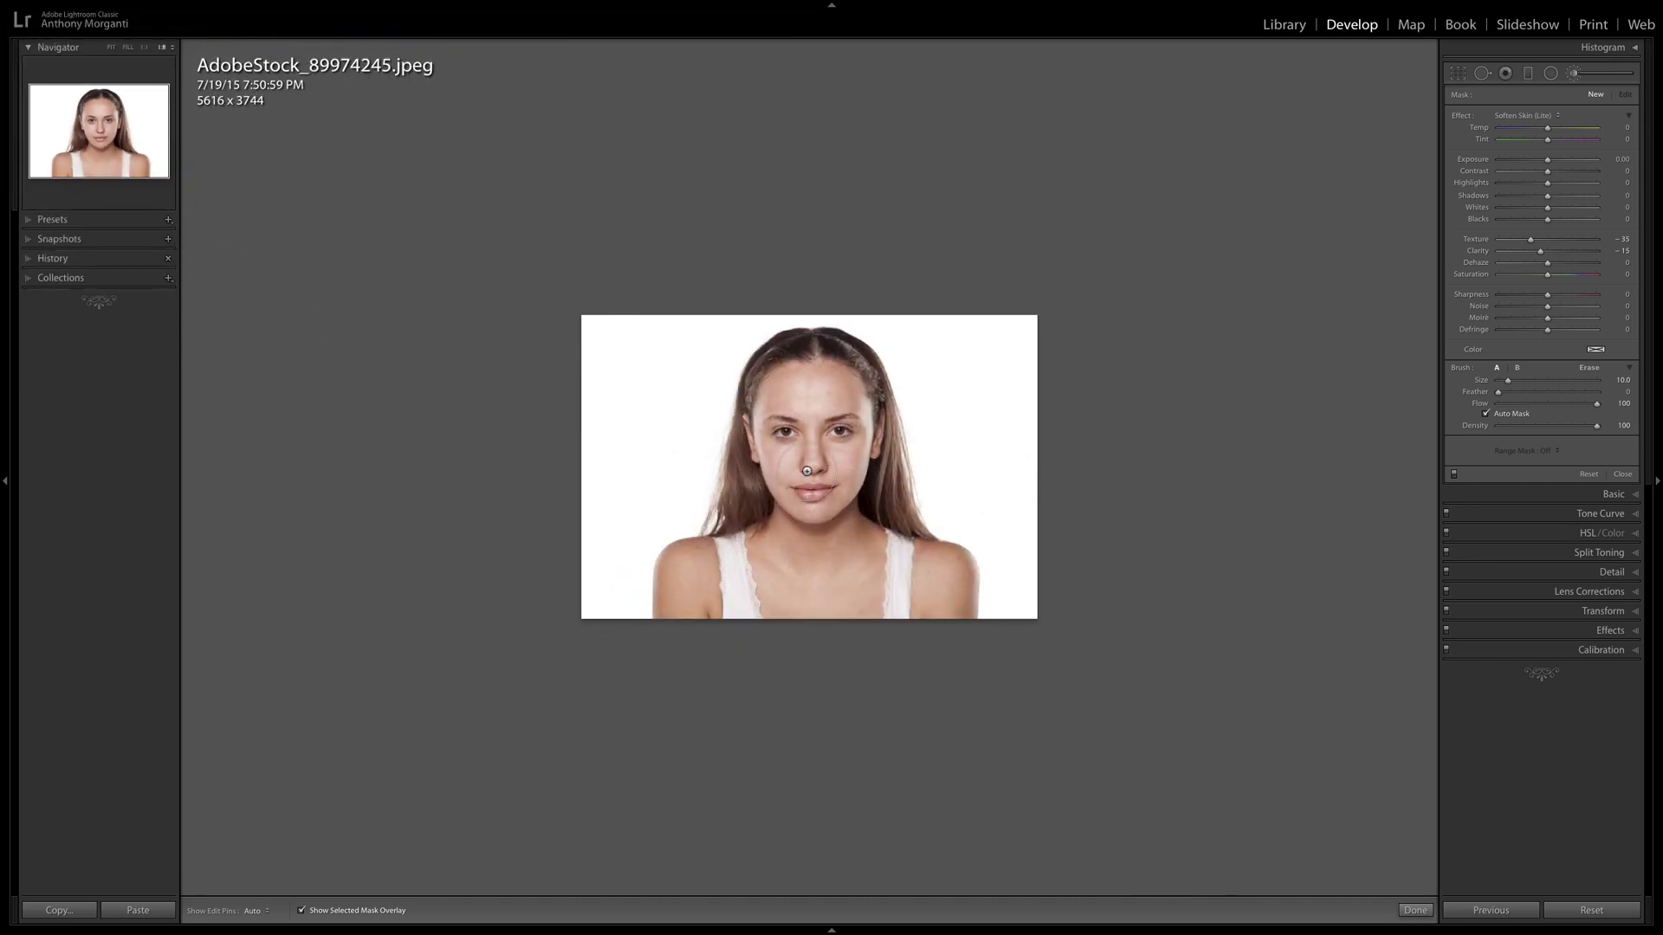
{"action": "scroll", "coordinate": [806, 471], "scroll_direction": "up", "scroll_amount": 8}
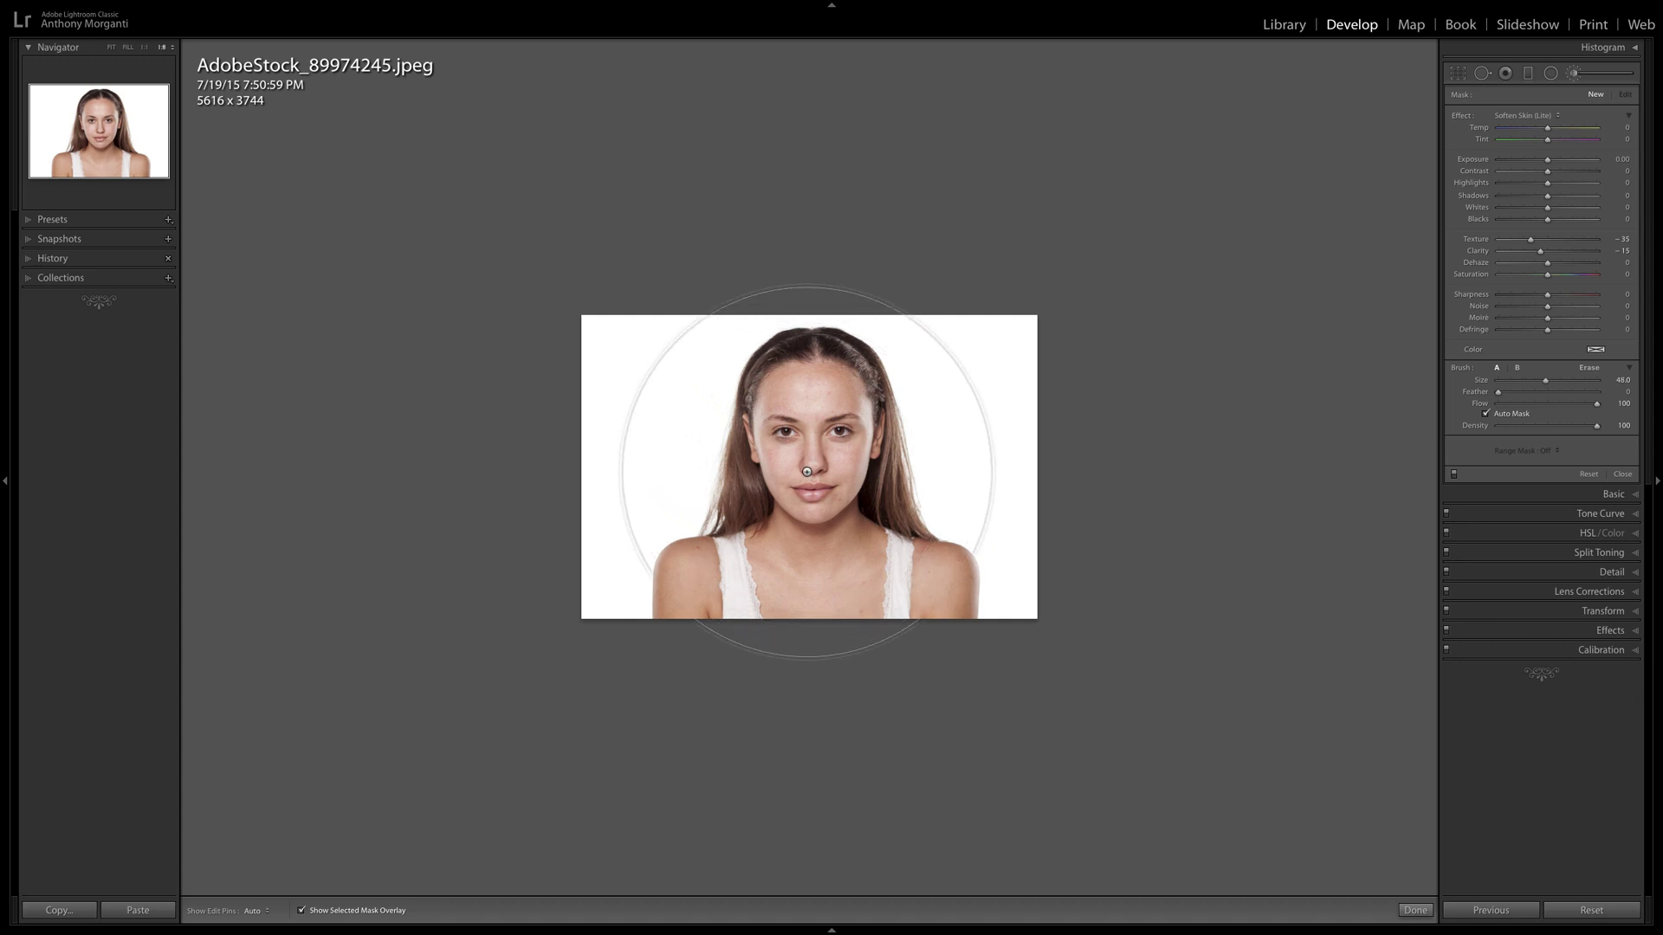
{"action": "scroll", "coordinate": [806, 471], "scroll_direction": "up", "scroll_amount": 1}
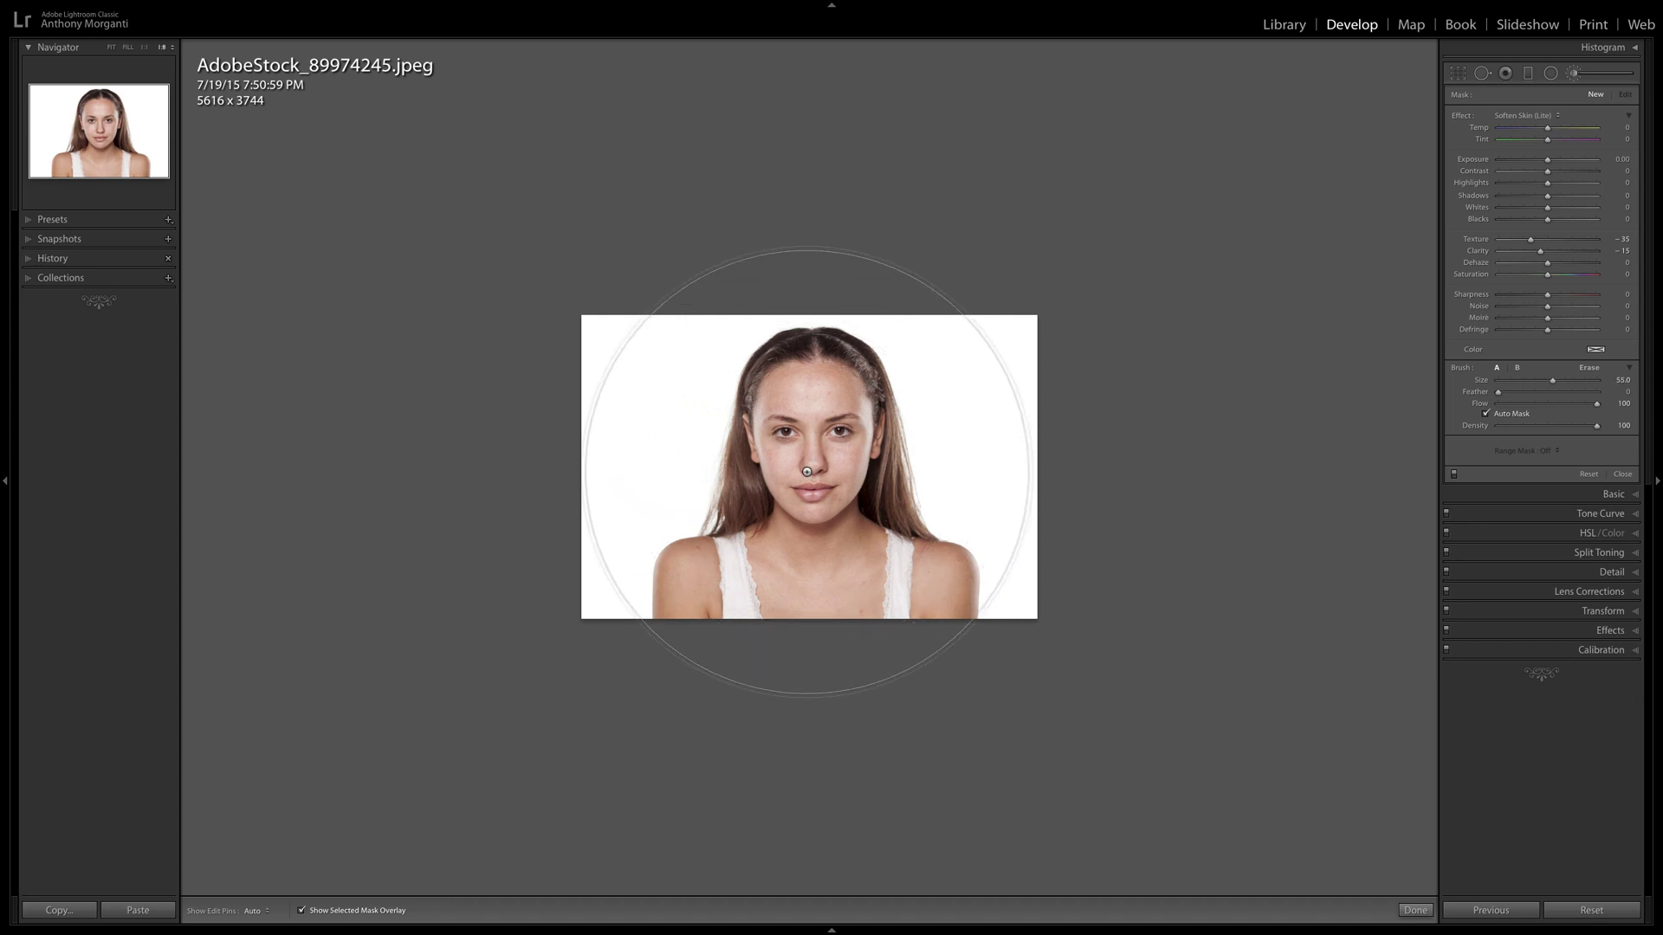
{"action": "scroll", "coordinate": [807, 471], "scroll_direction": "up", "scroll_amount": 1}
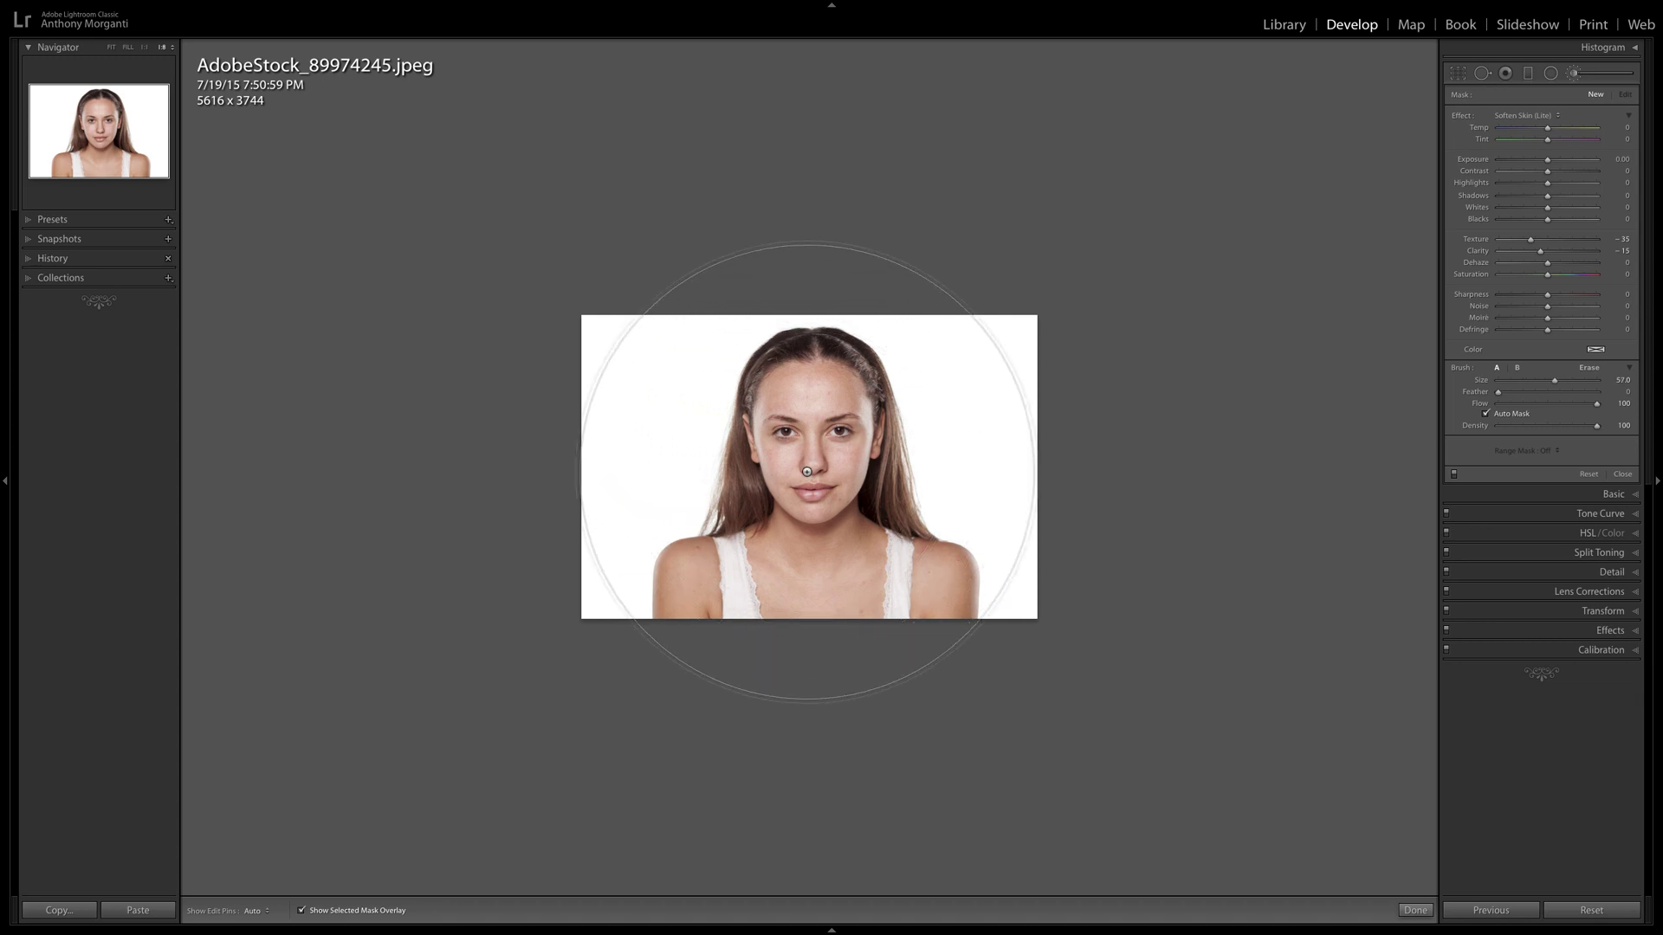
{"action": "scroll", "coordinate": [808, 474], "scroll_direction": "up", "scroll_amount": 1}
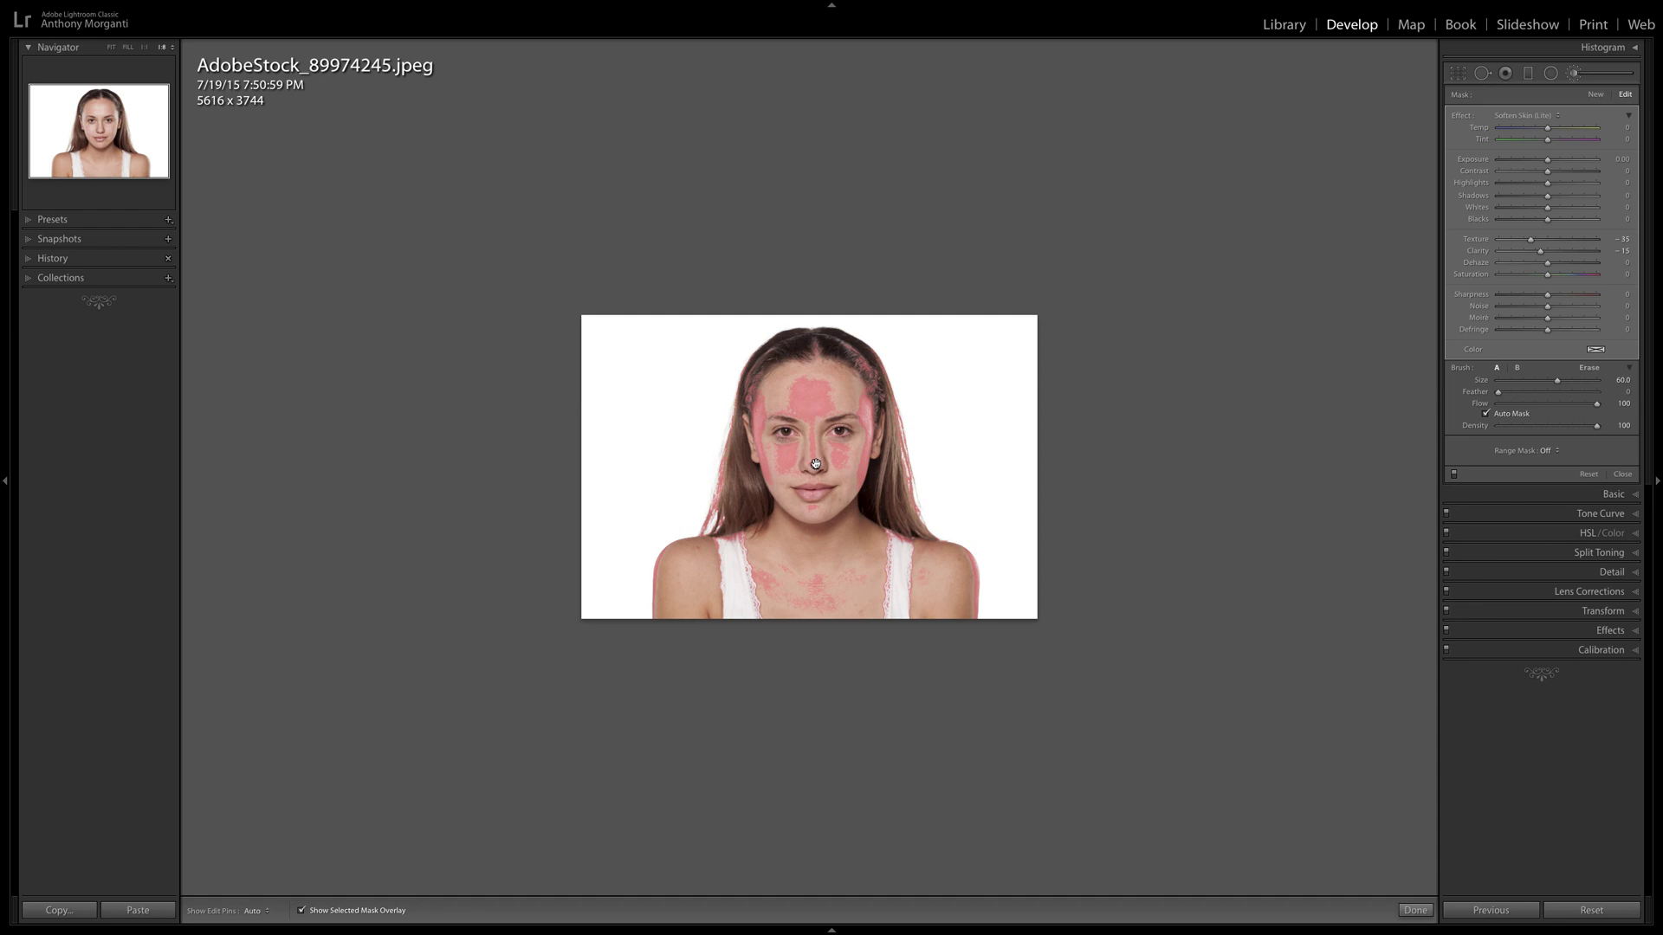
{"action": "scroll", "coordinate": [814, 464], "scroll_direction": "up", "scroll_amount": 2}
{"action": "scroll", "coordinate": [814, 465], "scroll_direction": "up", "scroll_amount": 2}
{"action": "left_click", "coordinate": [836, 401]}
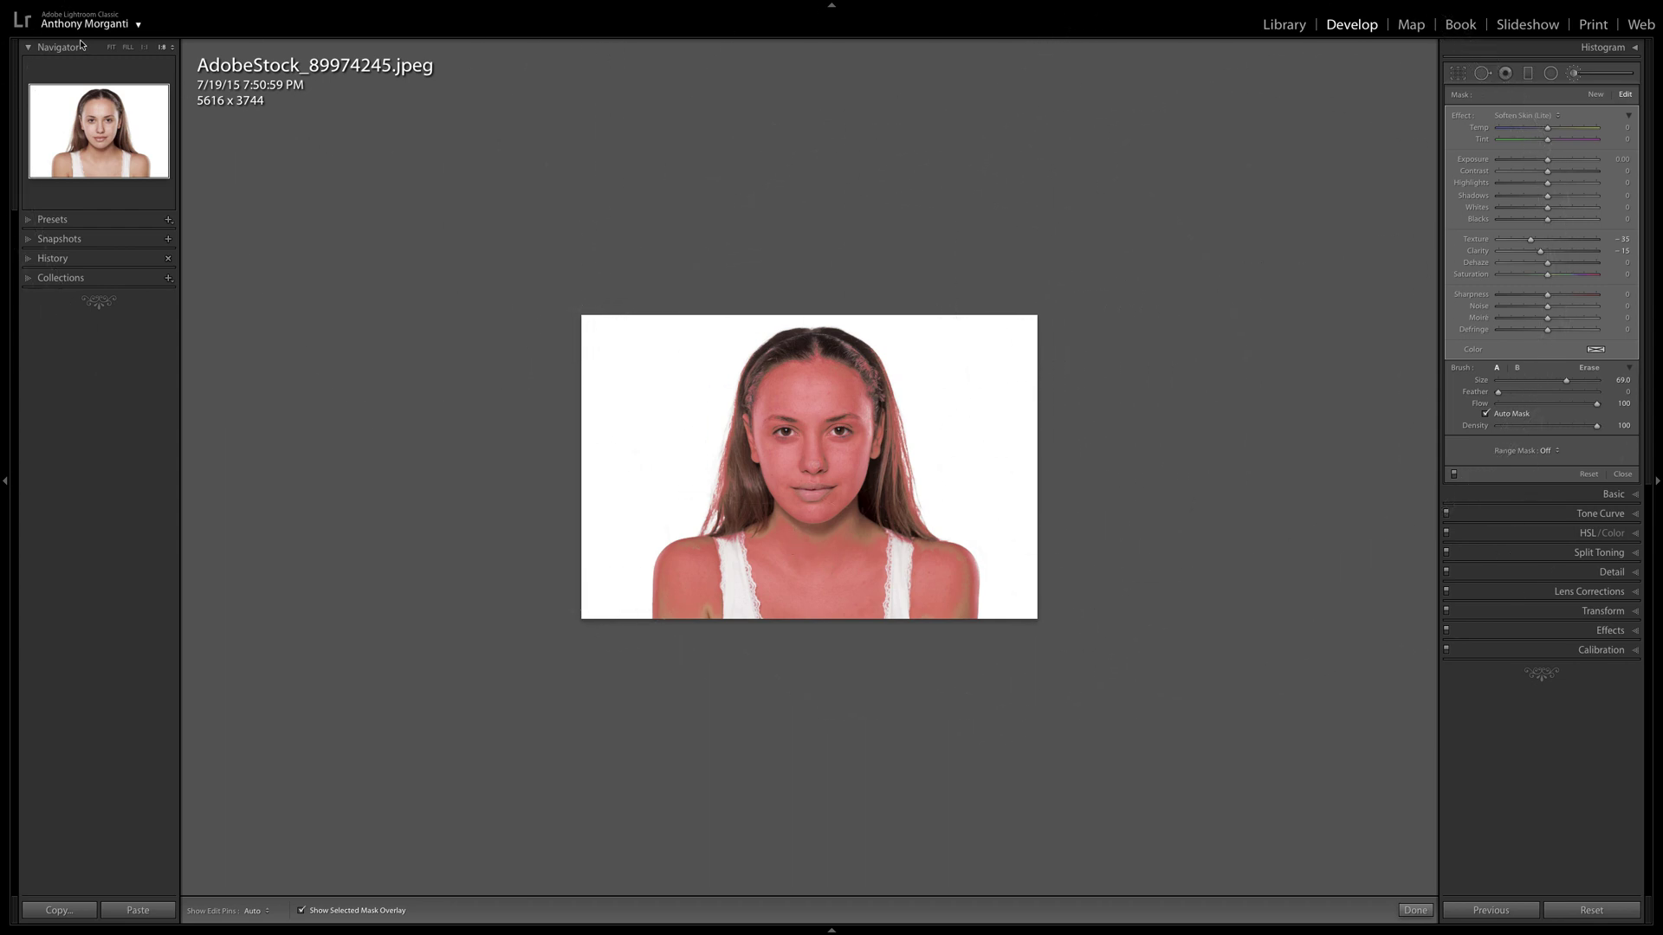
- Reduce the brush size to 16 and restrict the mask with a Color range mask sampled from the skin between the eyebrows
{"action": "left_click", "coordinate": [111, 48]}
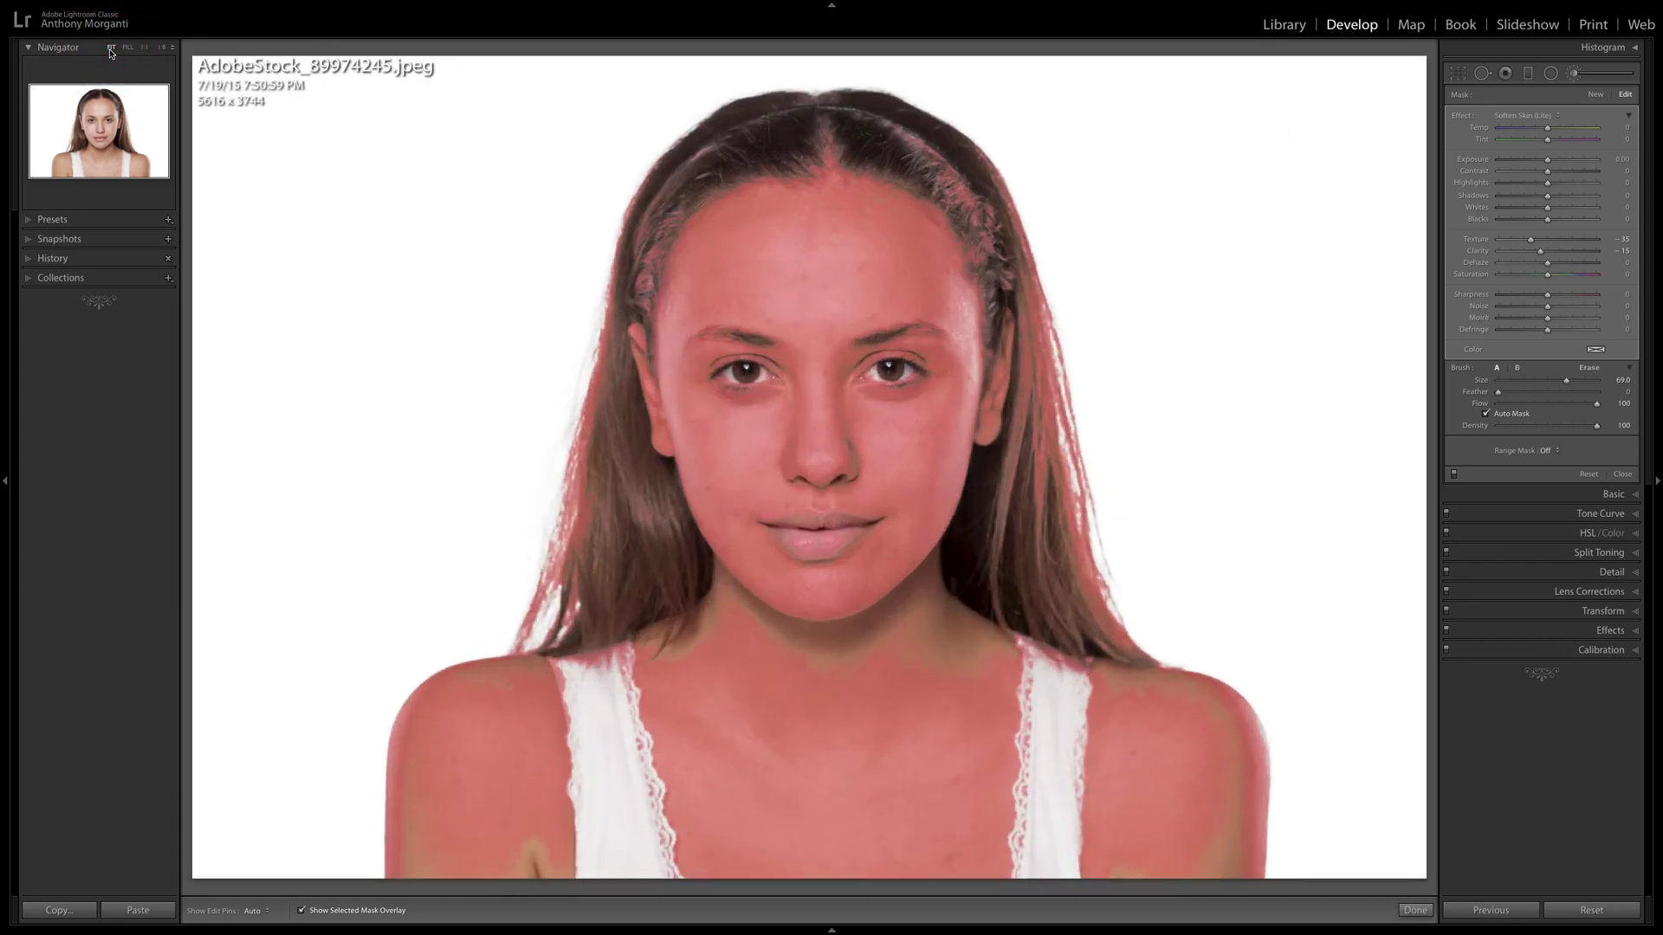
{"action": "scroll", "coordinate": [329, 389], "scroll_direction": "down", "scroll_amount": 8}
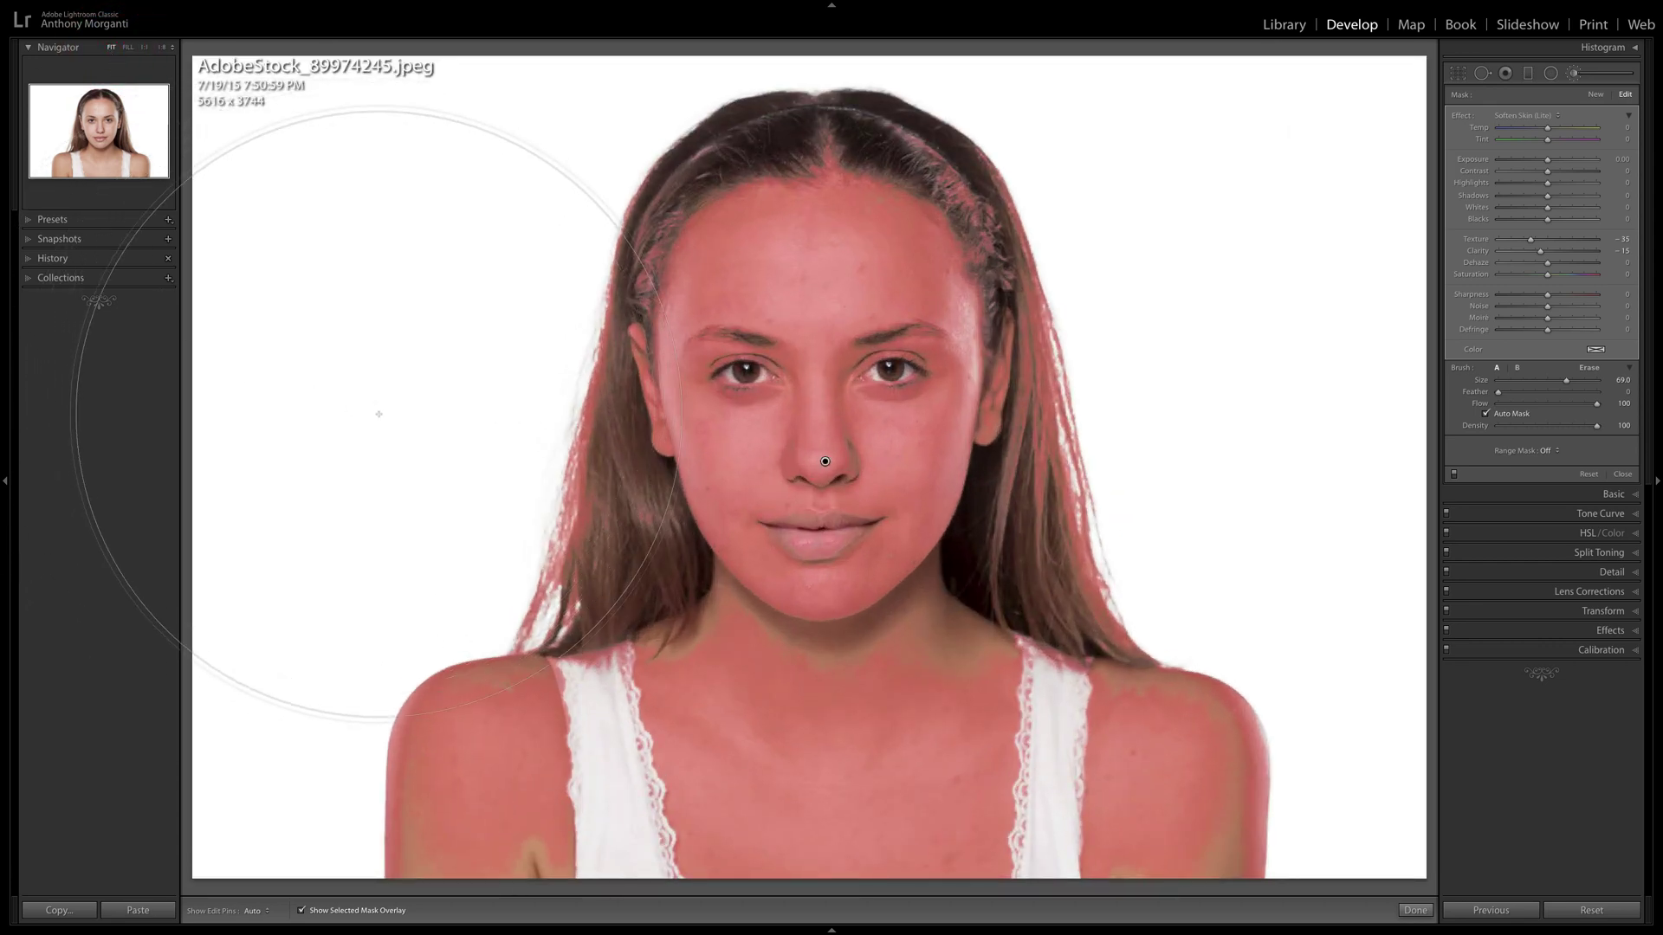
{"action": "scroll", "coordinate": [554, 455], "scroll_direction": "down", "scroll_amount": 10}
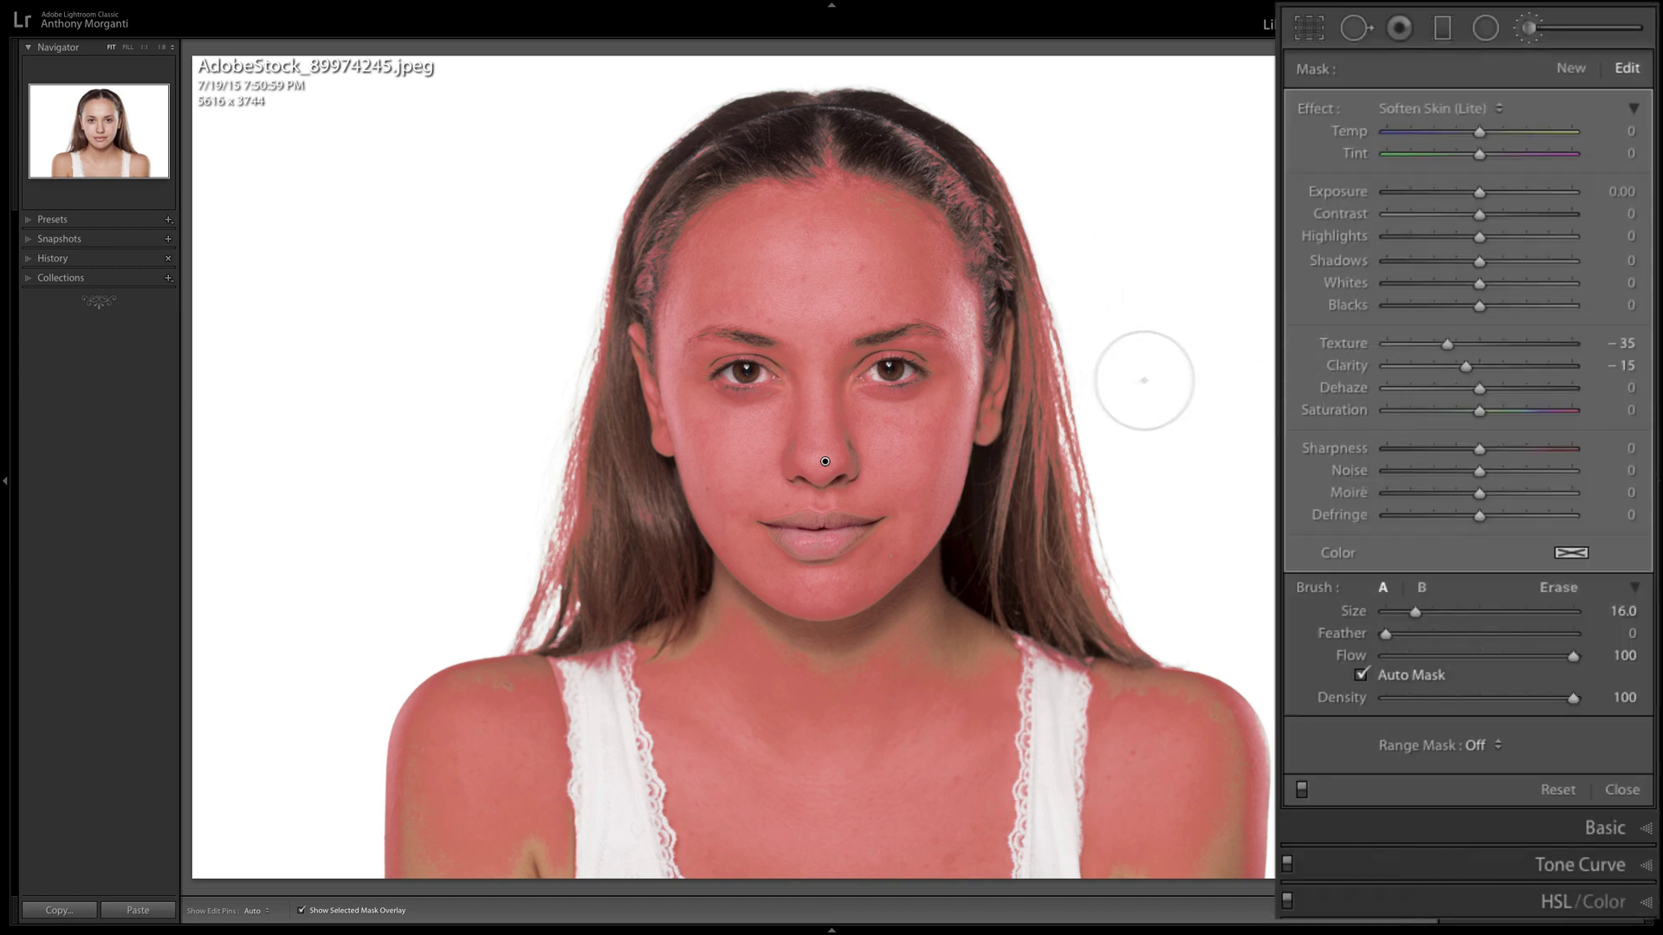
{"action": "left_click", "coordinate": [1477, 747]}
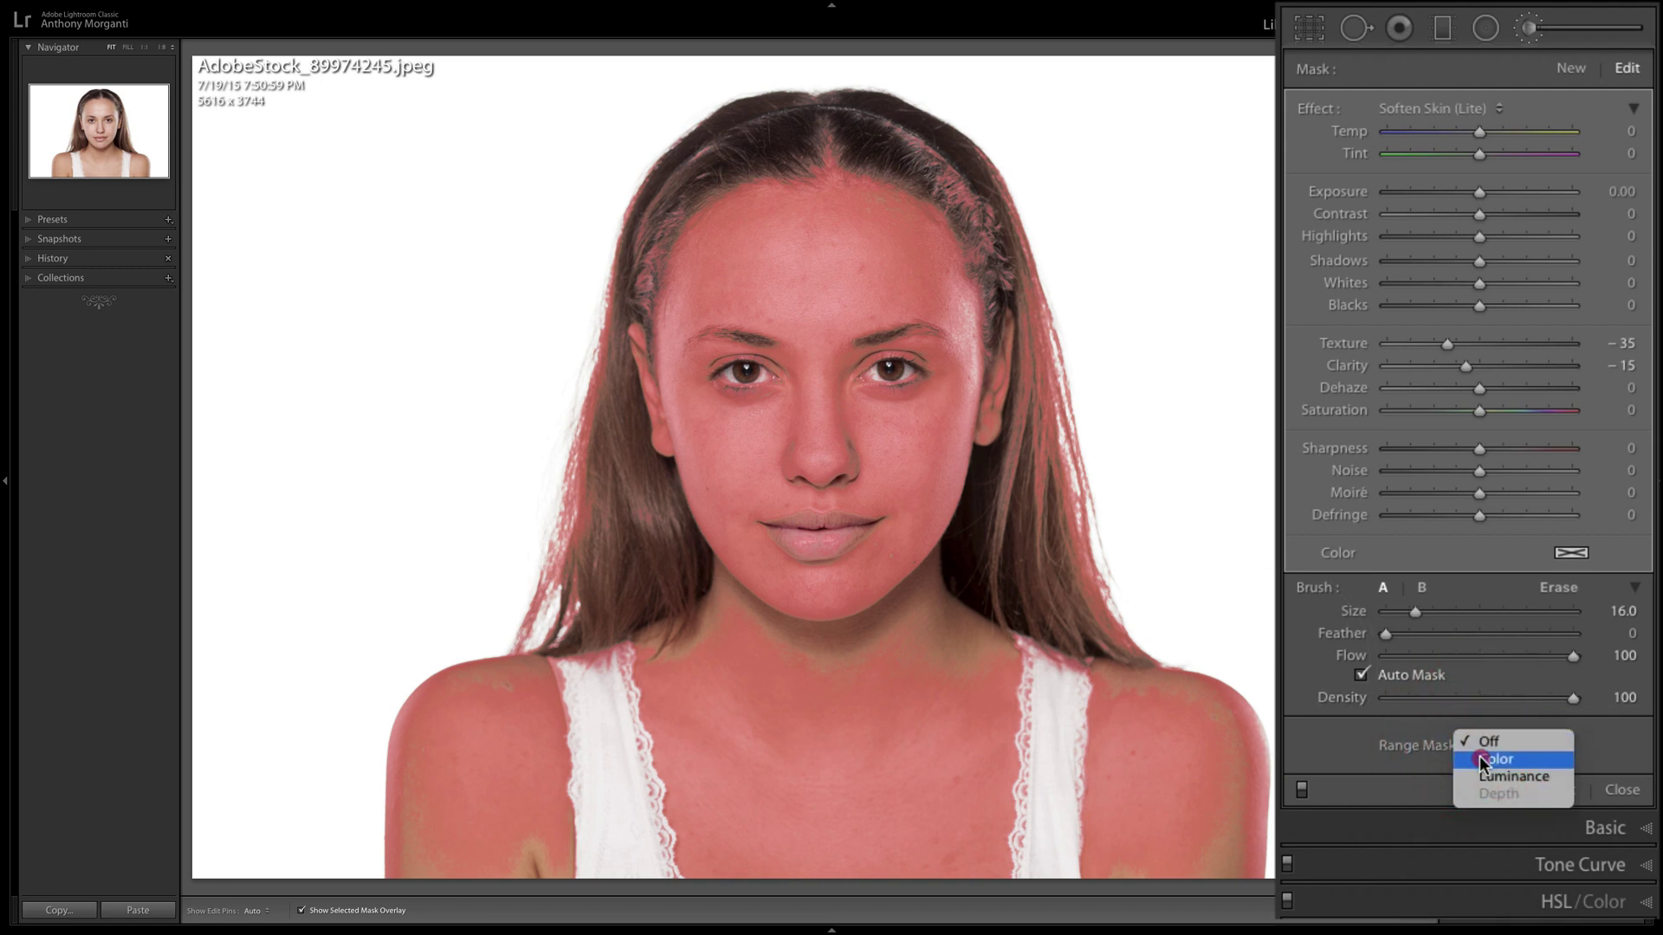
{"action": "left_click", "coordinate": [1479, 755]}
{"action": "left_click", "coordinate": [1315, 746]}
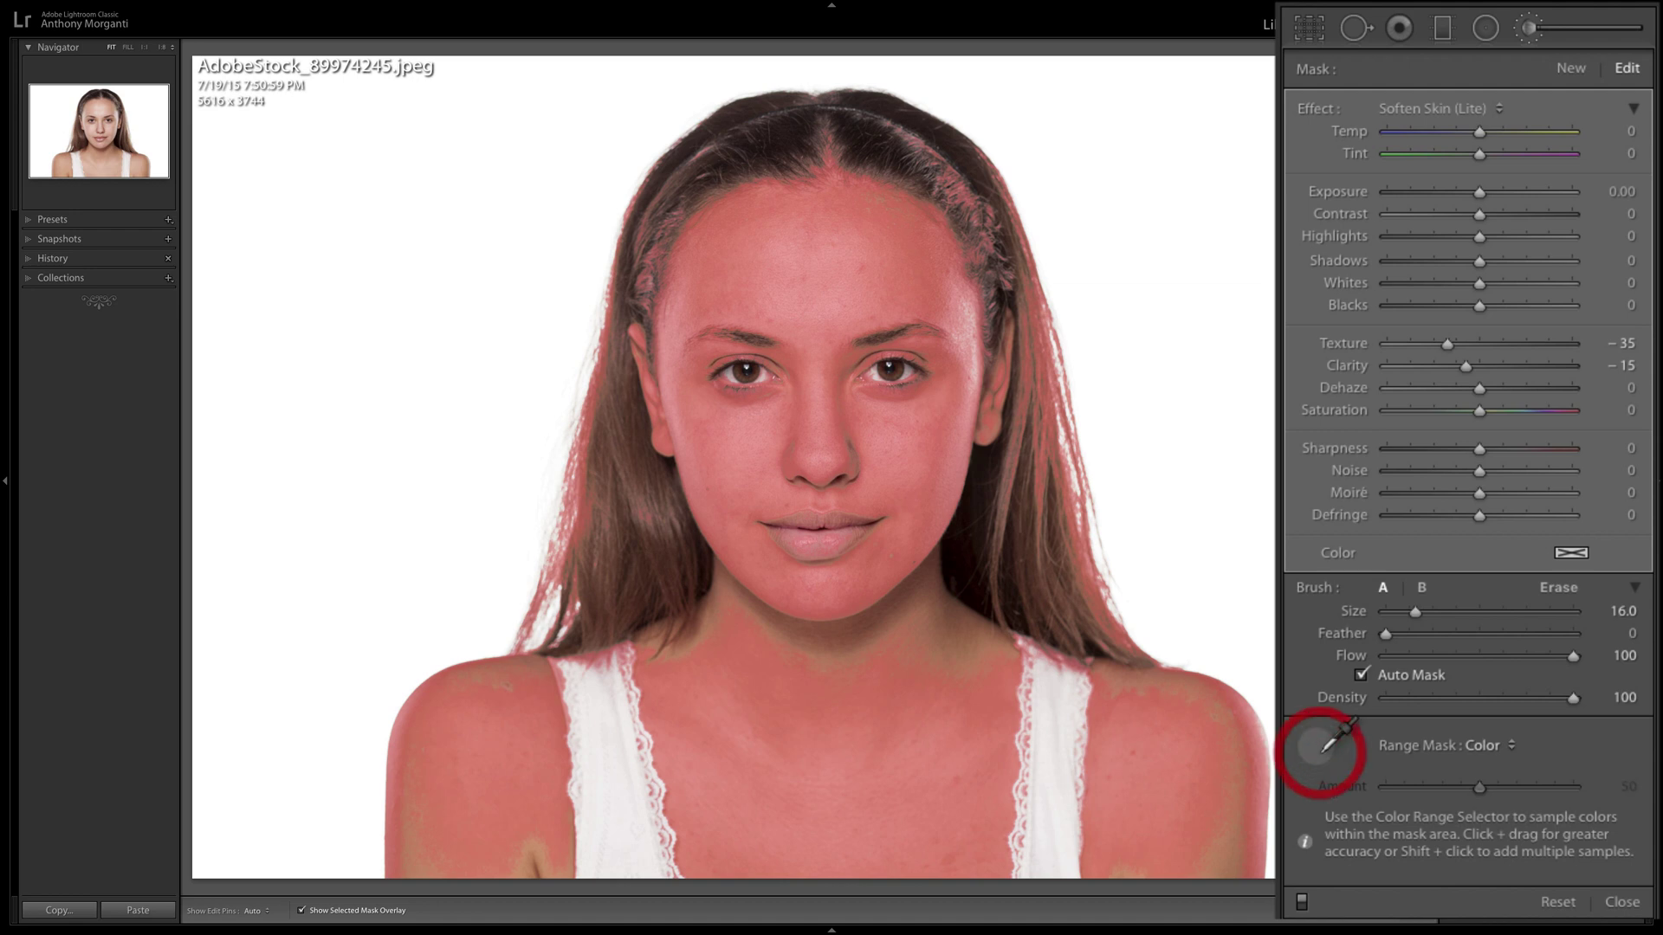
{"action": "left_click", "coordinate": [818, 329]}
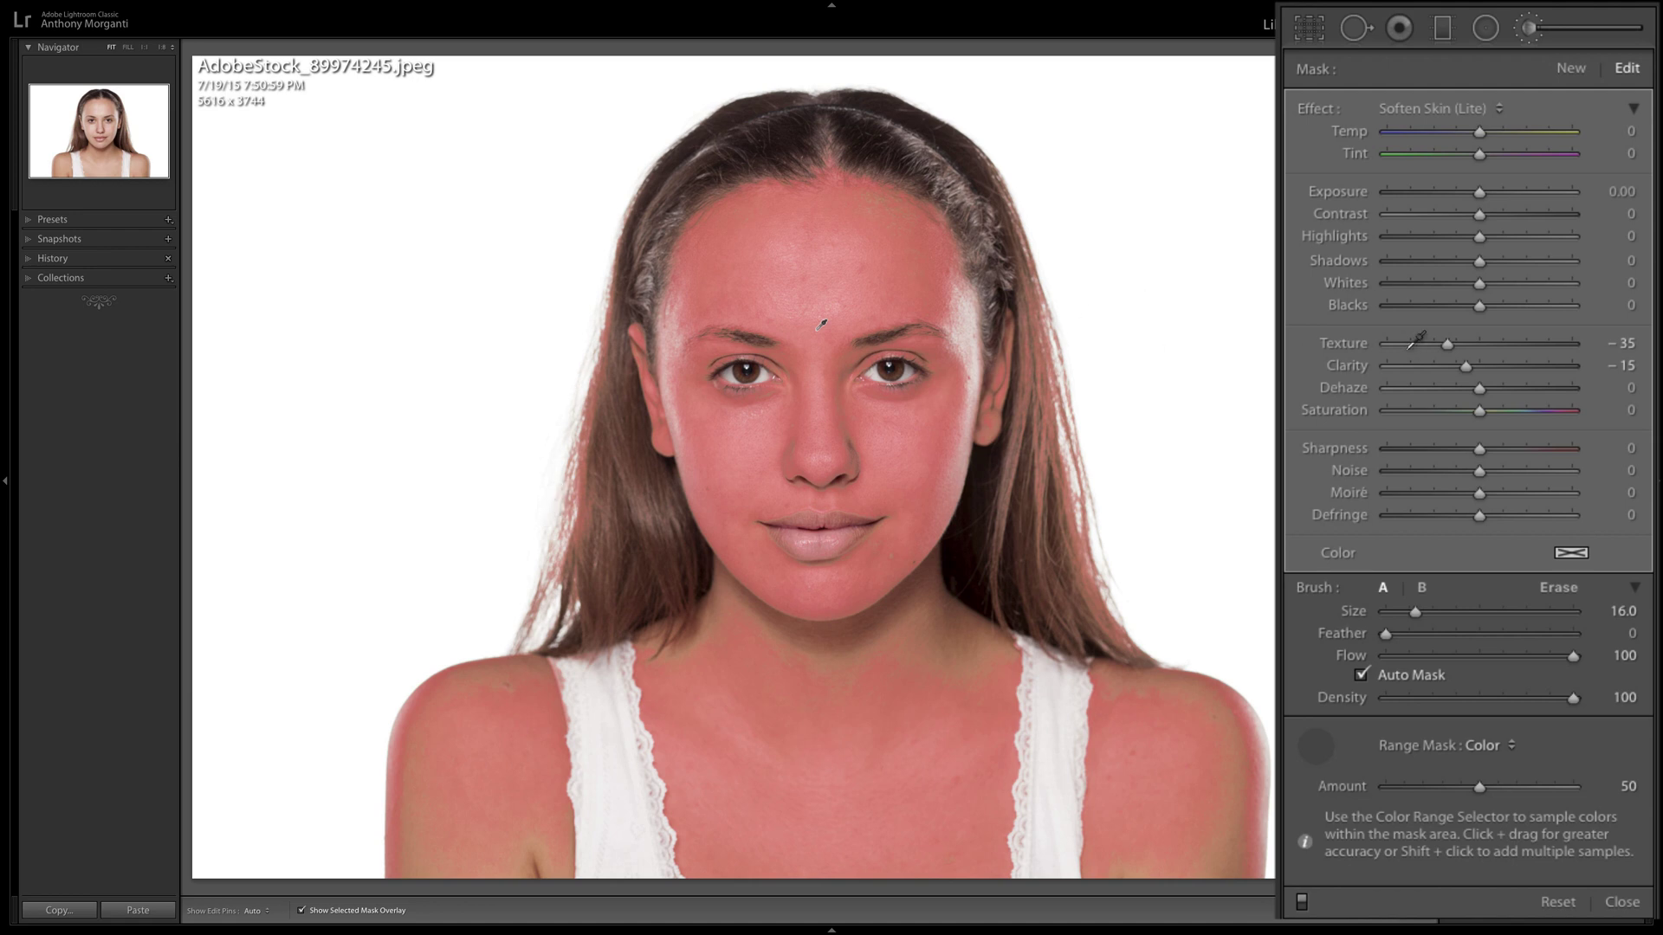
- Hide the mask overlay, put the color range selector away and compare the portrait before and after softening
{"action": "key", "text": "o"}
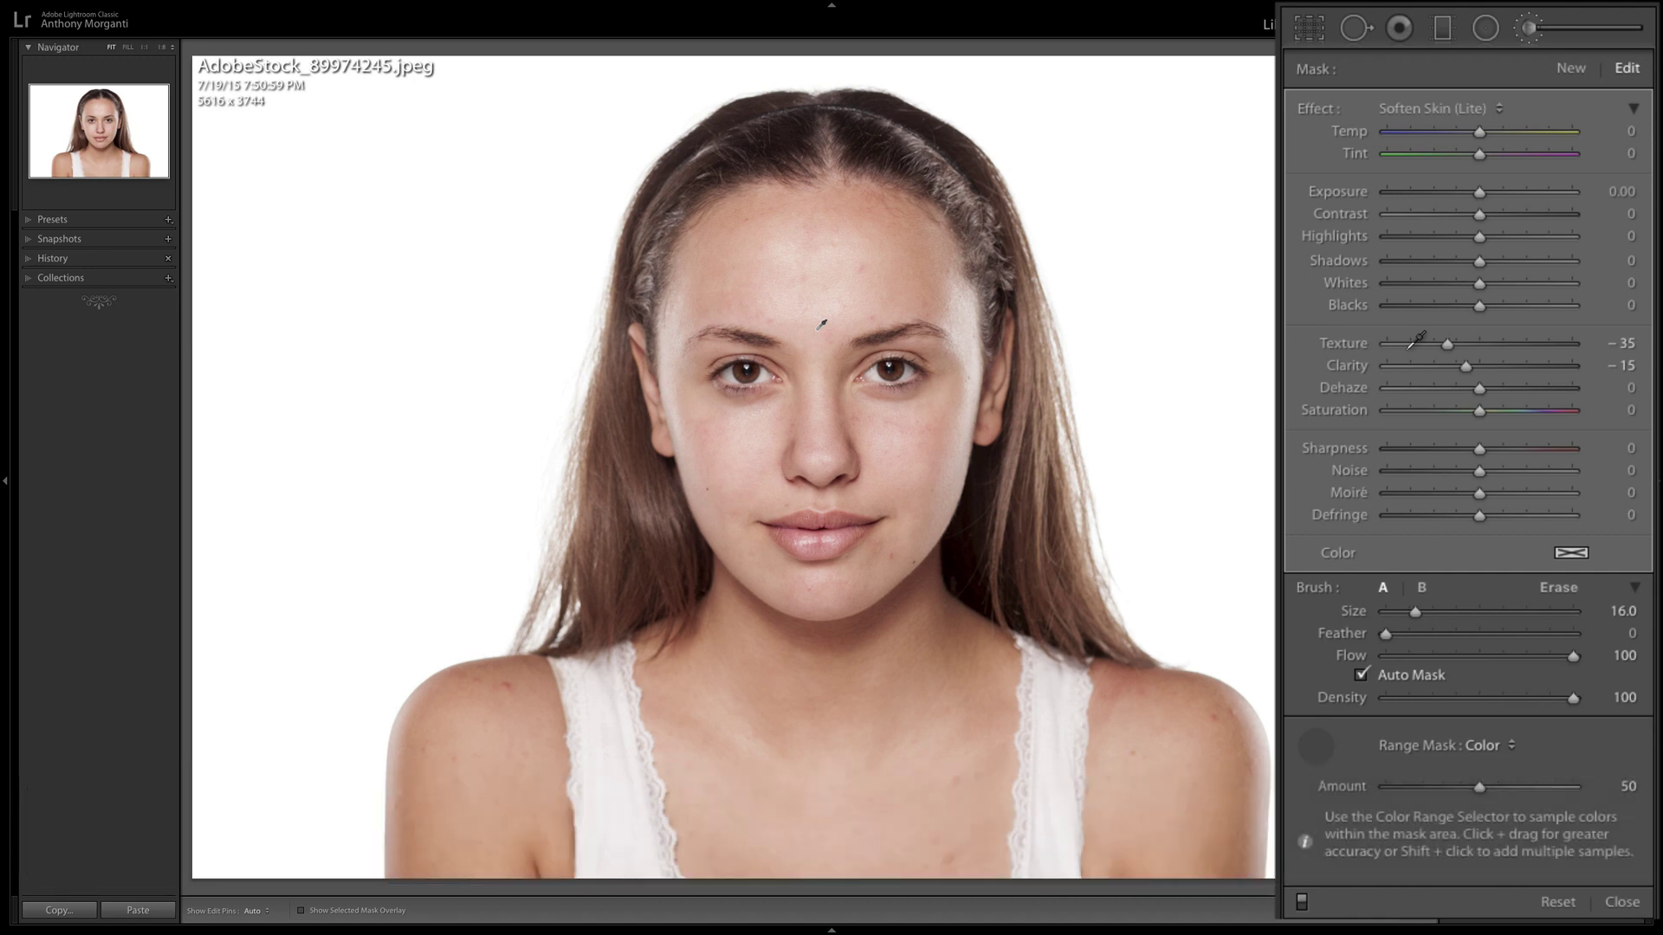
{"action": "left_click", "coordinate": [1315, 746]}
{"action": "key", "text": "backslash"}
{"action": "key", "text": "backslash"}
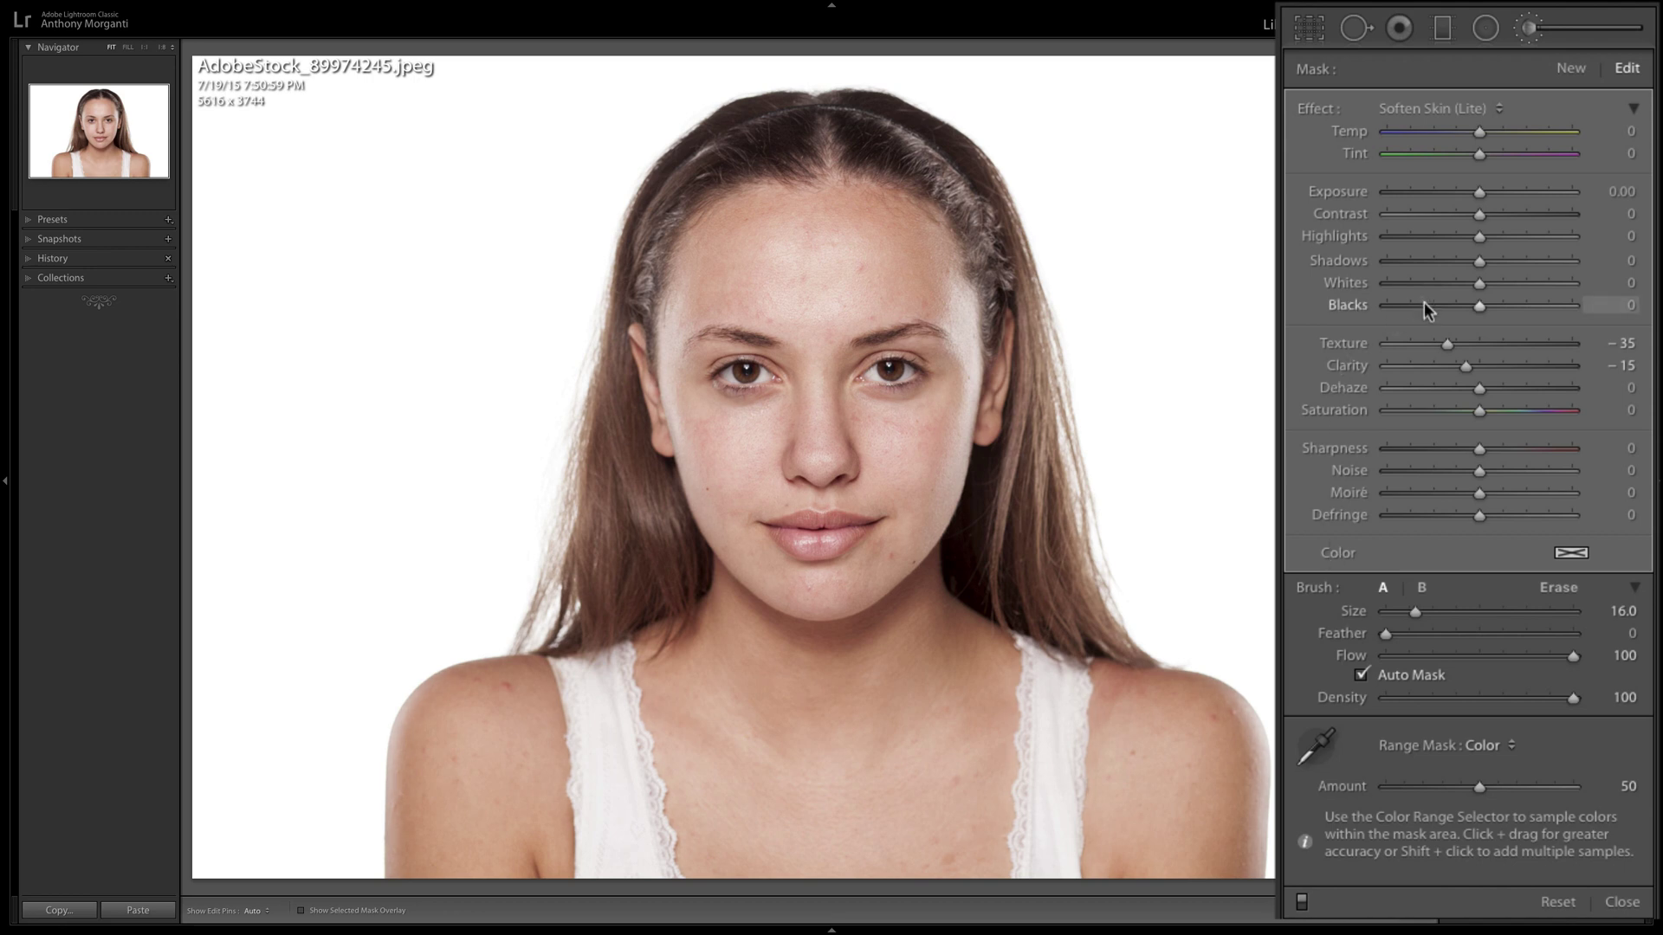
- Lower the mask's Texture and Clarity to -51 each and compare the portrait before and after
{"action": "left_click_drag", "start_coordinate": [1466, 362], "coordinate": [1427, 345]}
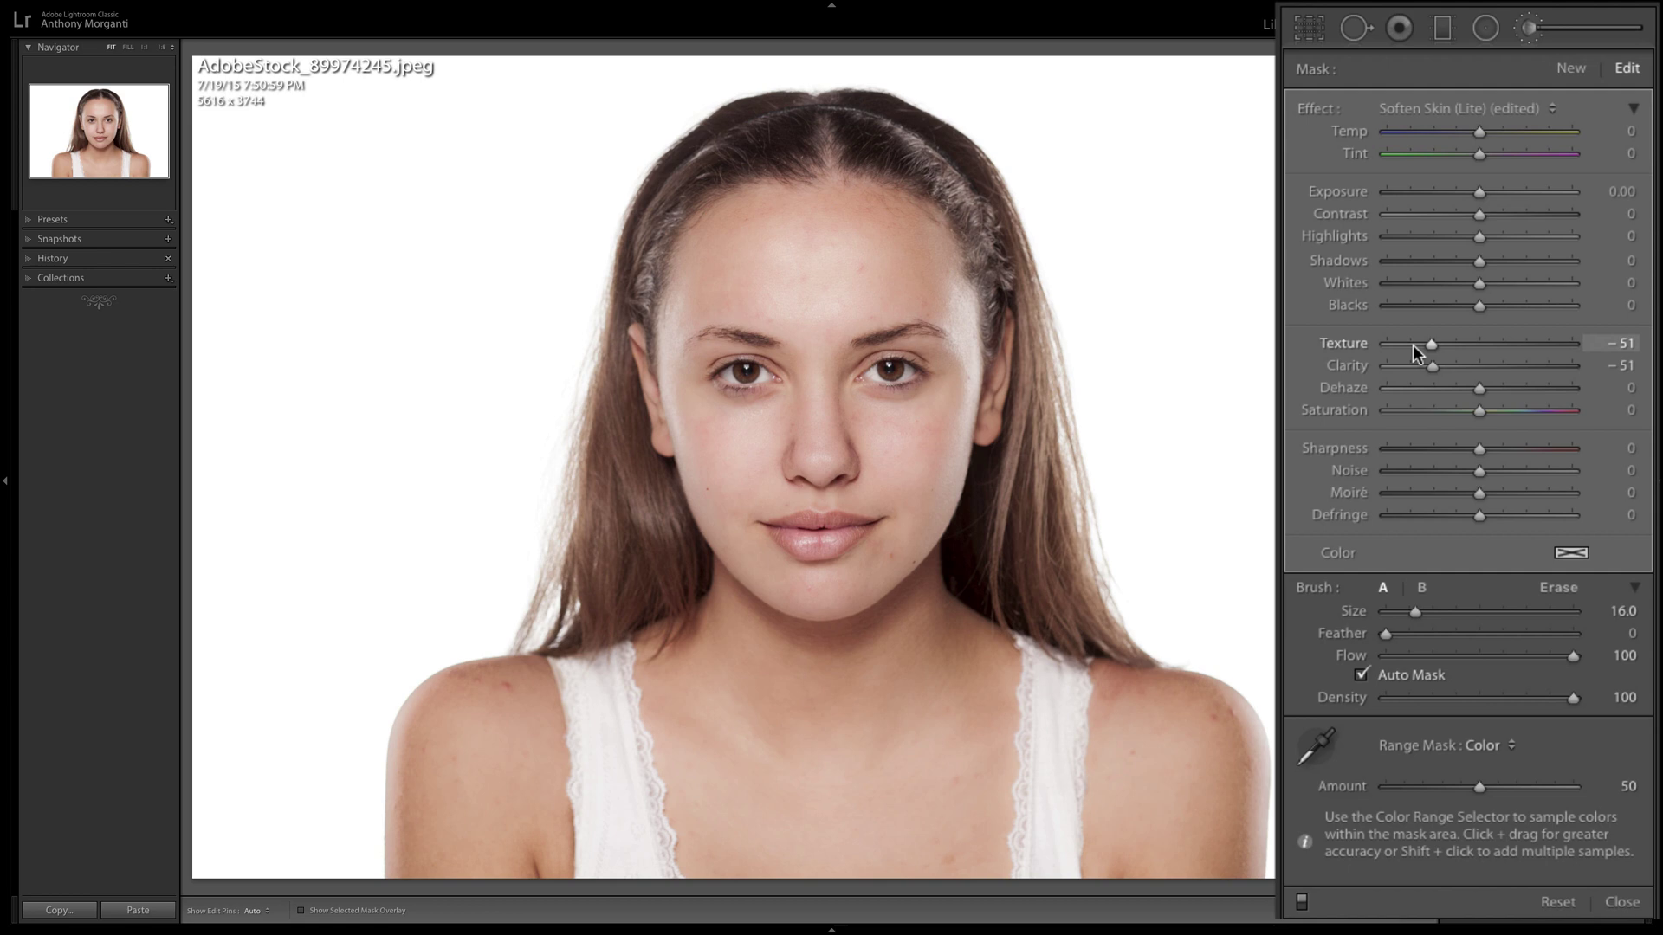
{"action": "key", "text": "backslash"}
{"action": "key", "text": "backslash"}
{"action": "key", "text": "backslash"}
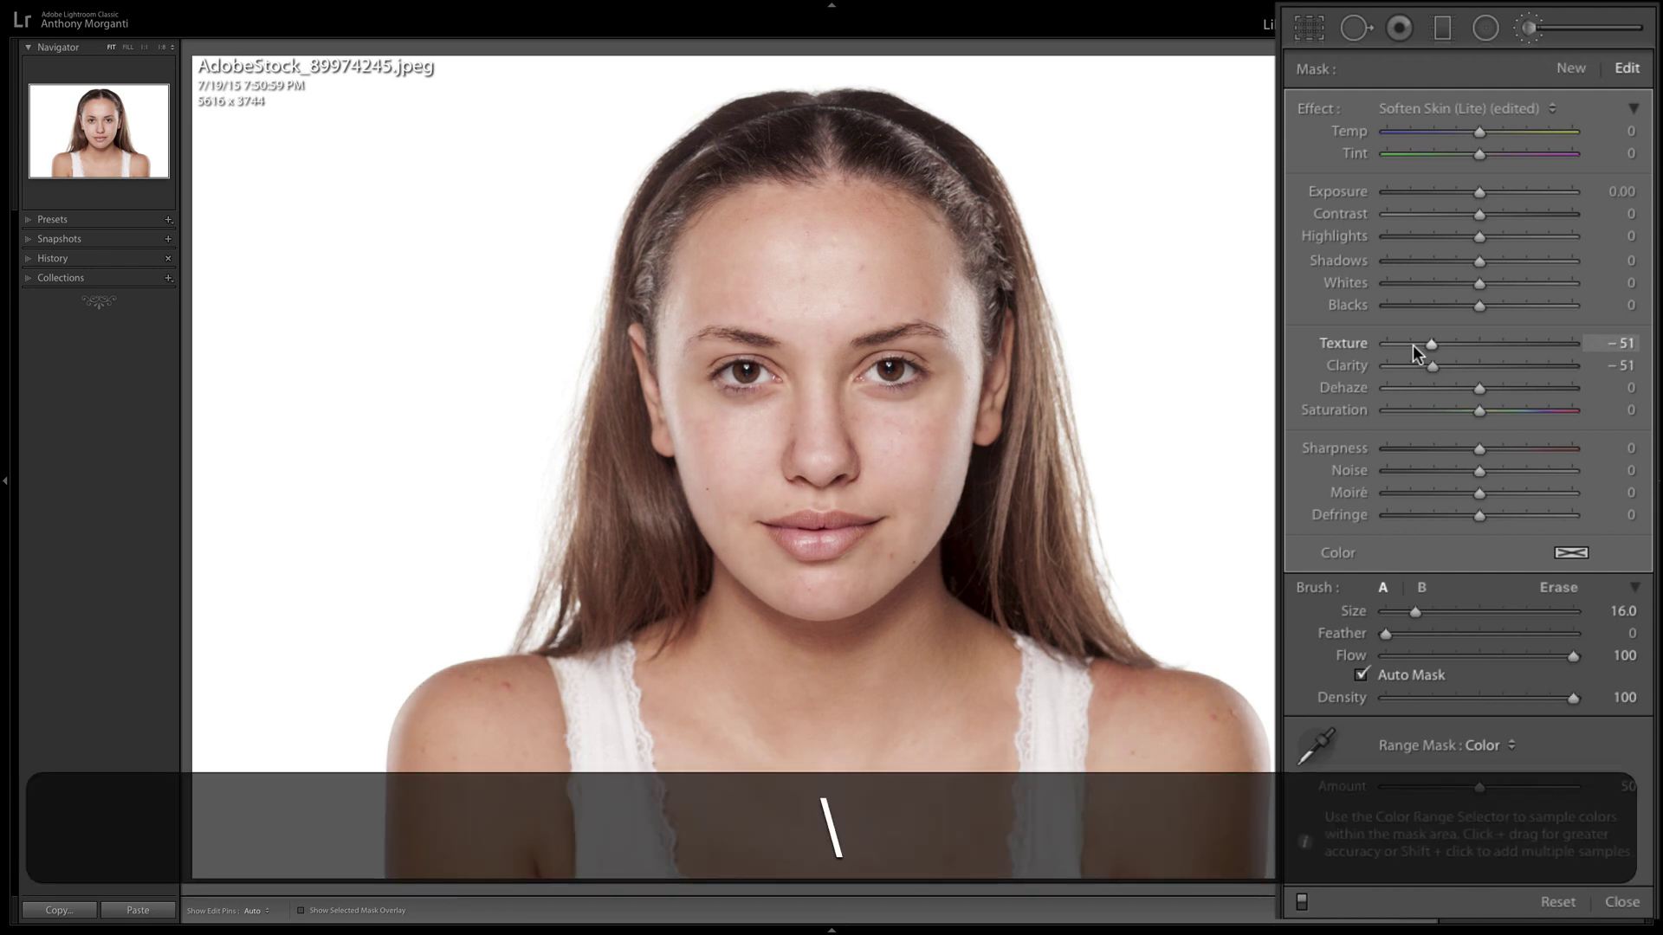
{"action": "key", "text": "backslash"}
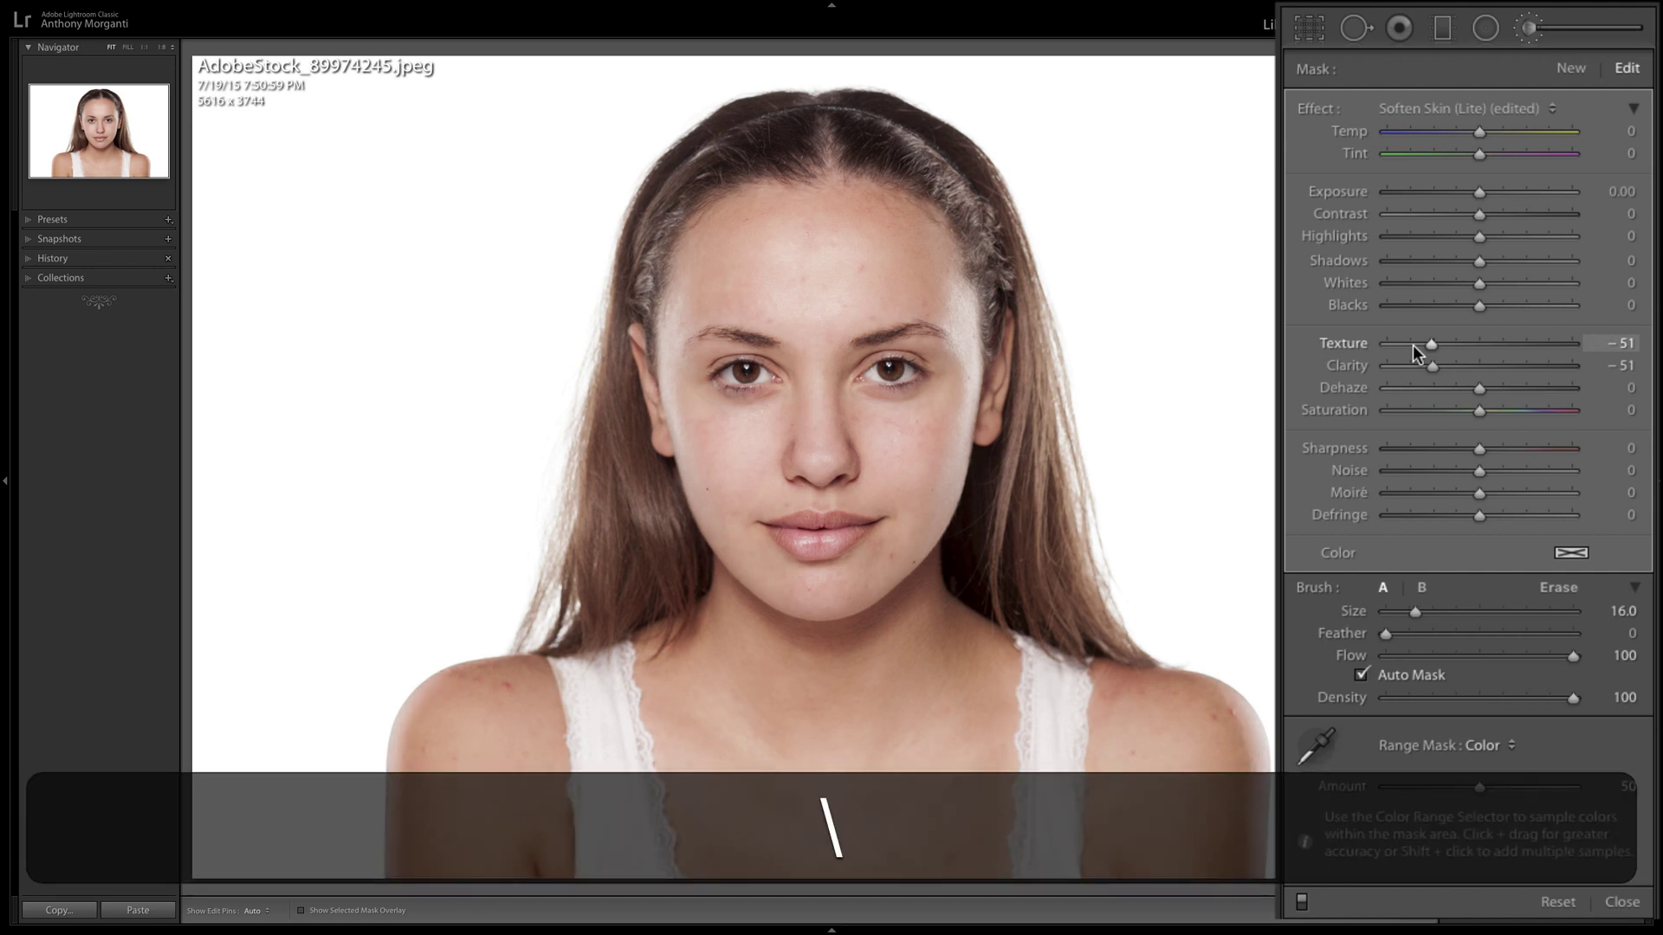
{"action": "key", "text": "backslash"}
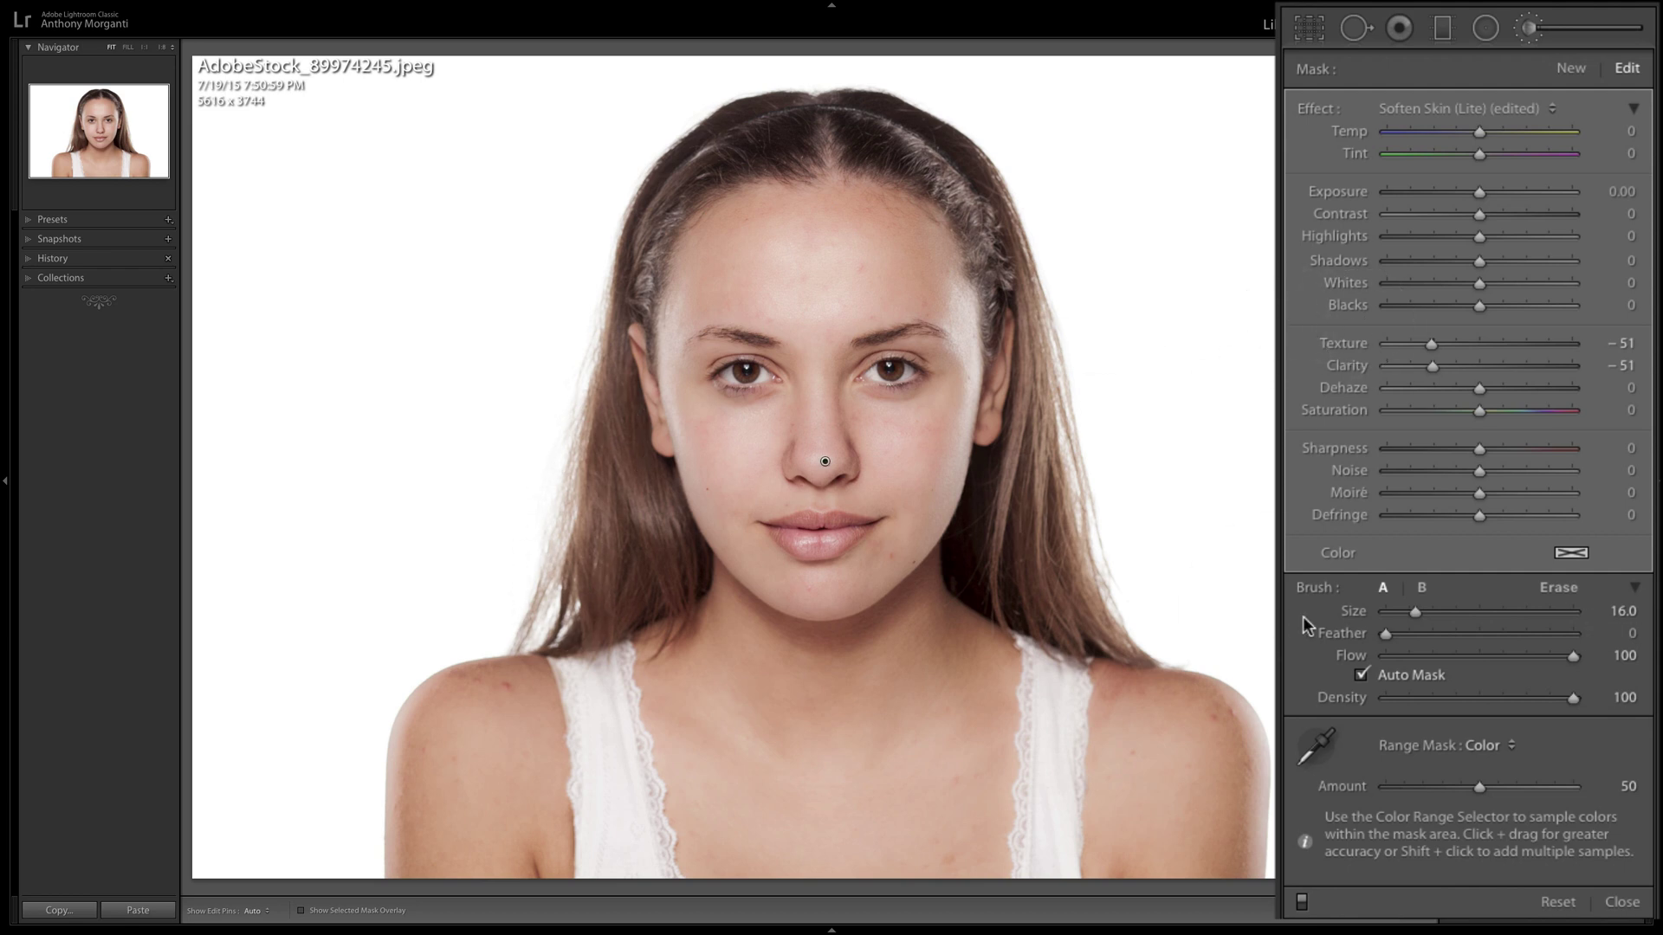
- Switch the brush to Erase with size 1 and toggle the visibility of the edit pin on the face
{"action": "left_click", "coordinate": [1558, 589]}
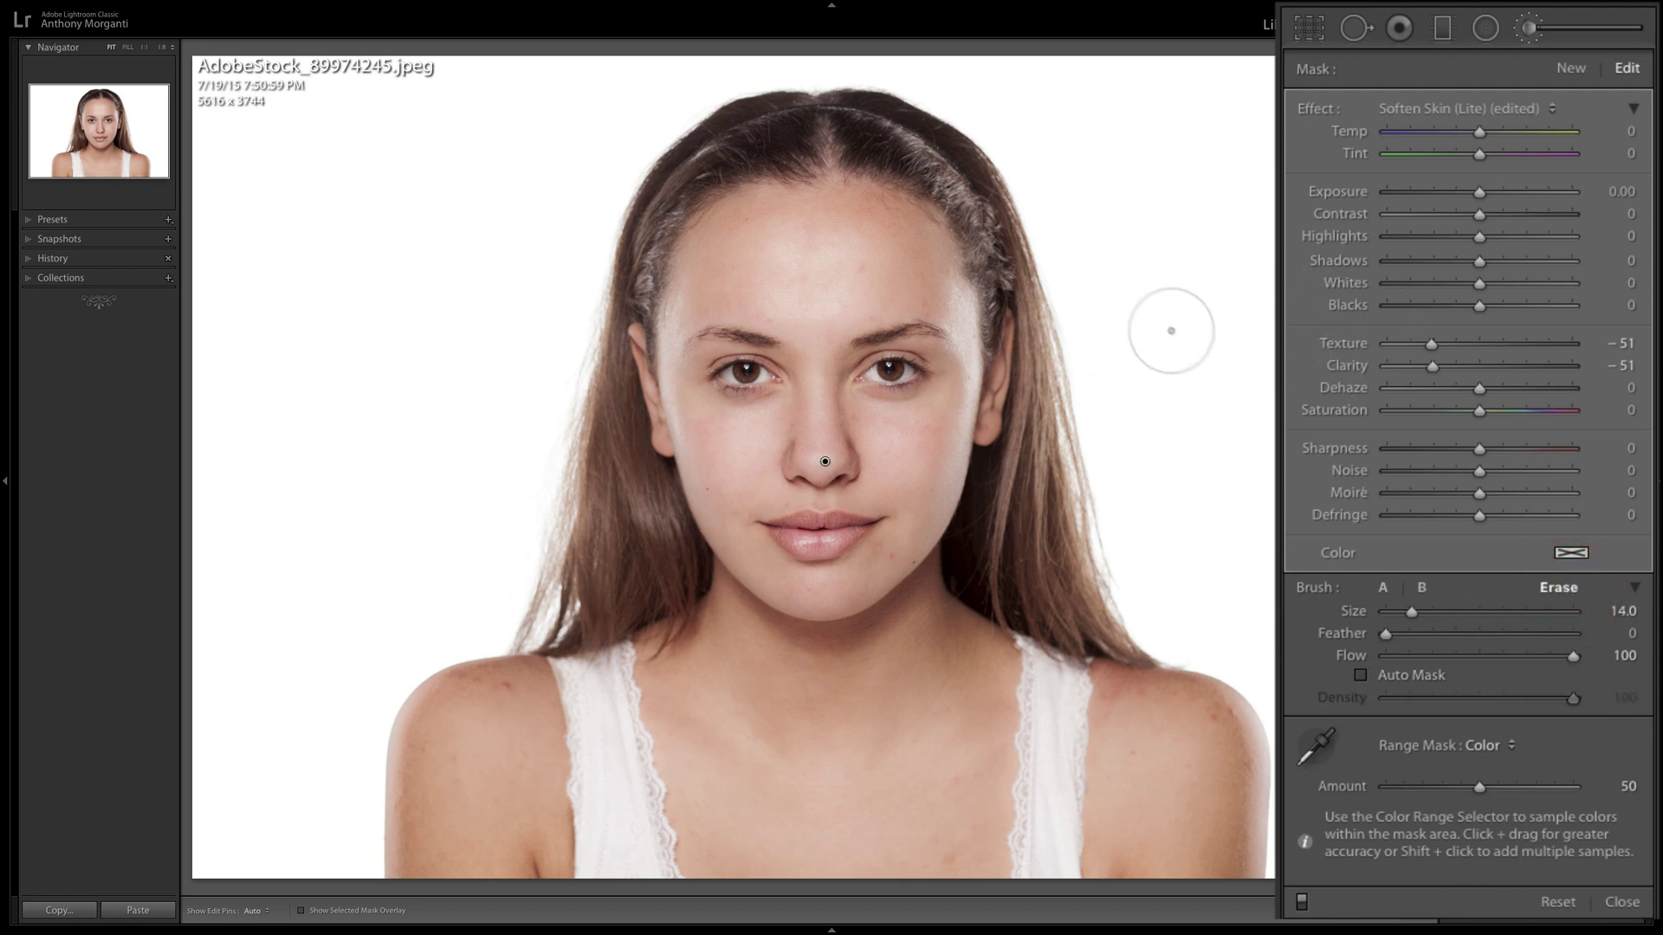
{"action": "key", "text": "h"}
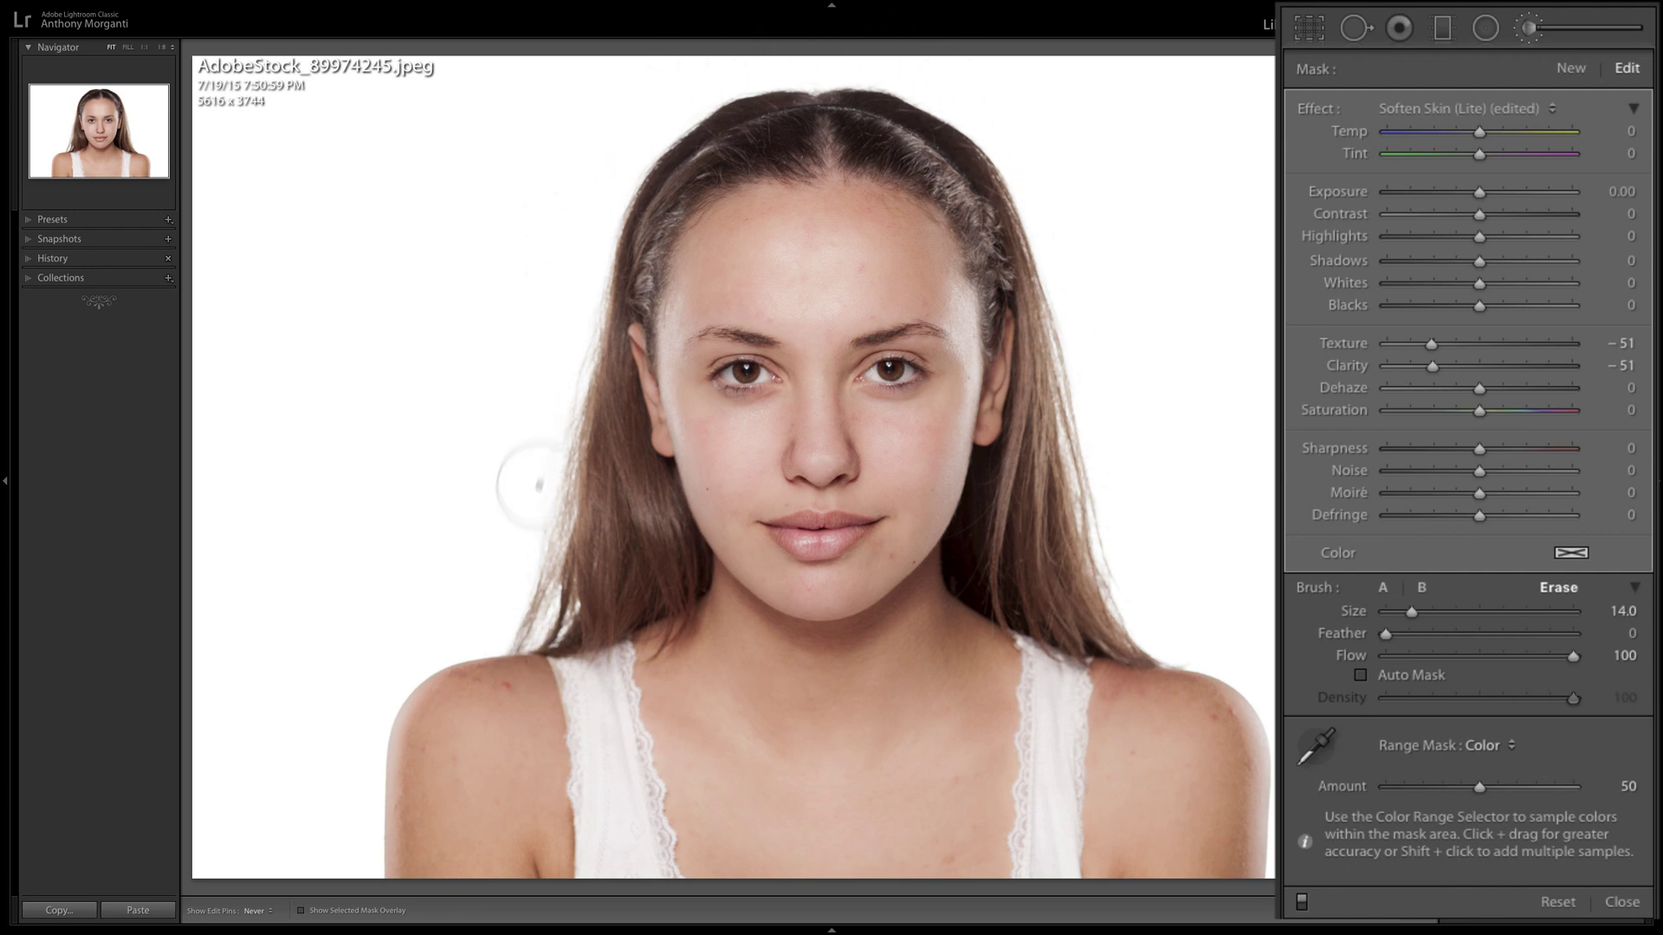
{"action": "key", "text": "h"}
{"action": "scroll", "coordinate": [824, 462], "scroll_direction": "down", "scroll_amount": 10}
{"action": "scroll", "coordinate": [825, 461], "scroll_direction": "up", "scroll_amount": 3}
{"action": "key", "text": "h"}
{"action": "key", "text": "h"}
{"action": "scroll", "coordinate": [824, 461], "scroll_direction": "down", "scroll_amount": 3}
{"action": "scroll", "coordinate": [824, 462], "scroll_direction": "up", "scroll_amount": 1}
{"action": "key", "text": "h"}
{"action": "key", "text": "h"}
- Set the skin mask's Clarity to -11 and Texture to -23
{"action": "left_click", "coordinate": [1433, 363]}
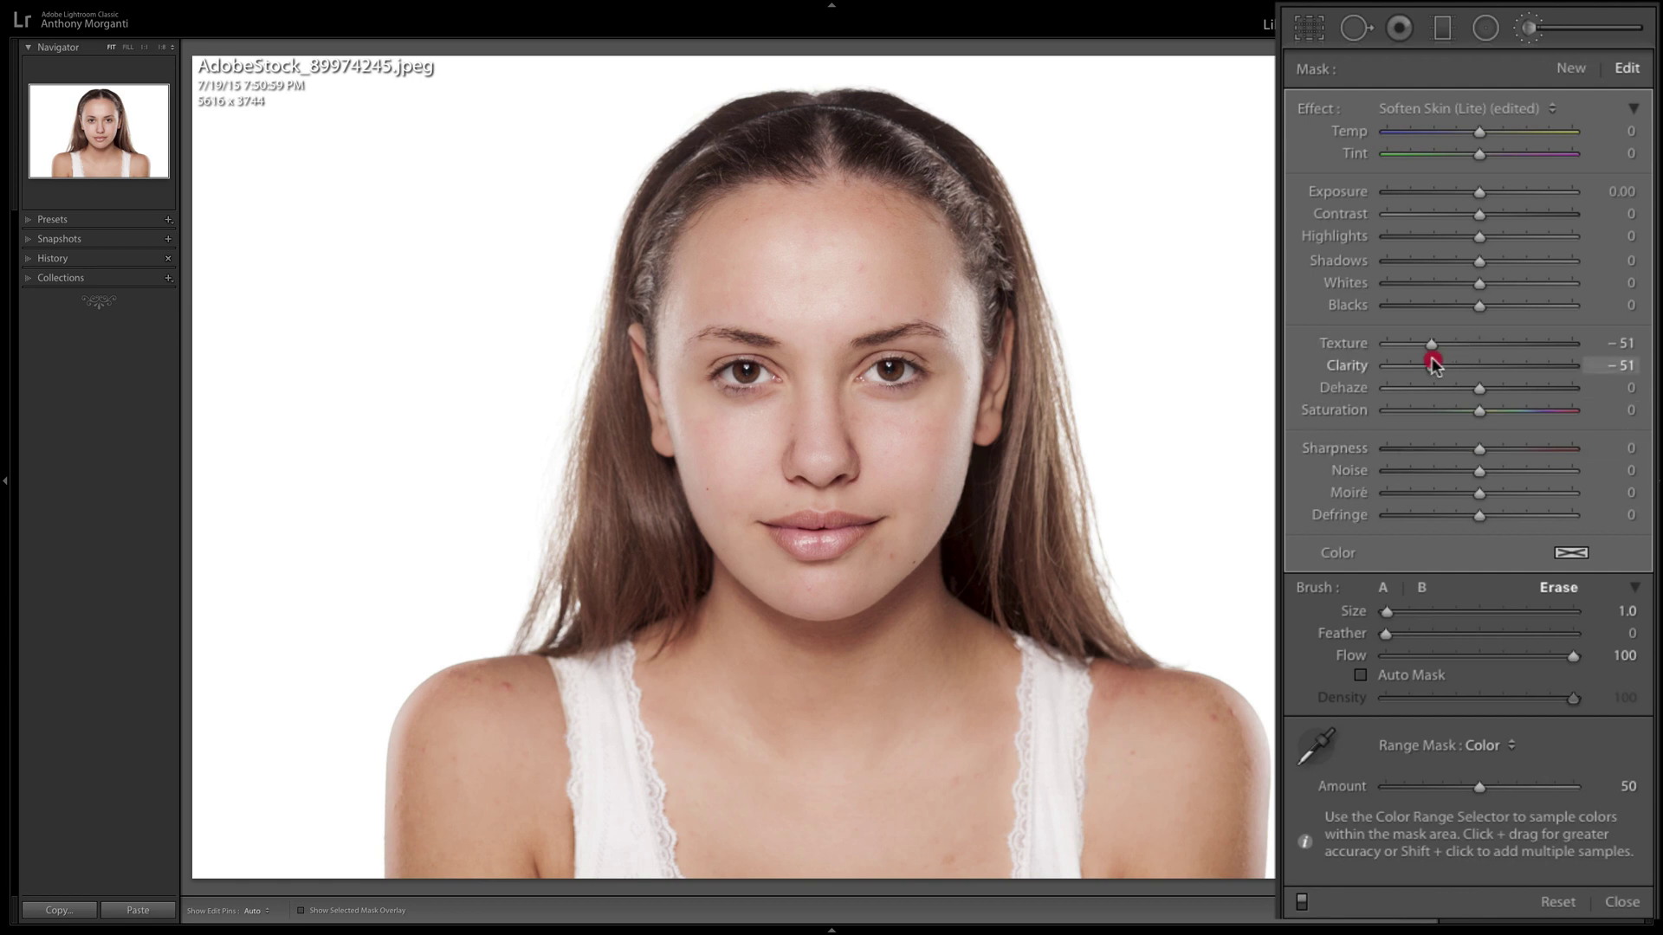
{"action": "mouse_move", "coordinate": [1433, 364]}
{"action": "left_mouse_down"}
{"action": "mouse_move", "coordinate": [1452, 345]}
{"action": "mouse_move", "coordinate": [1477, 368]}
{"action": "mouse_move", "coordinate": [1456, 347]}
{"action": "left_mouse_up"}
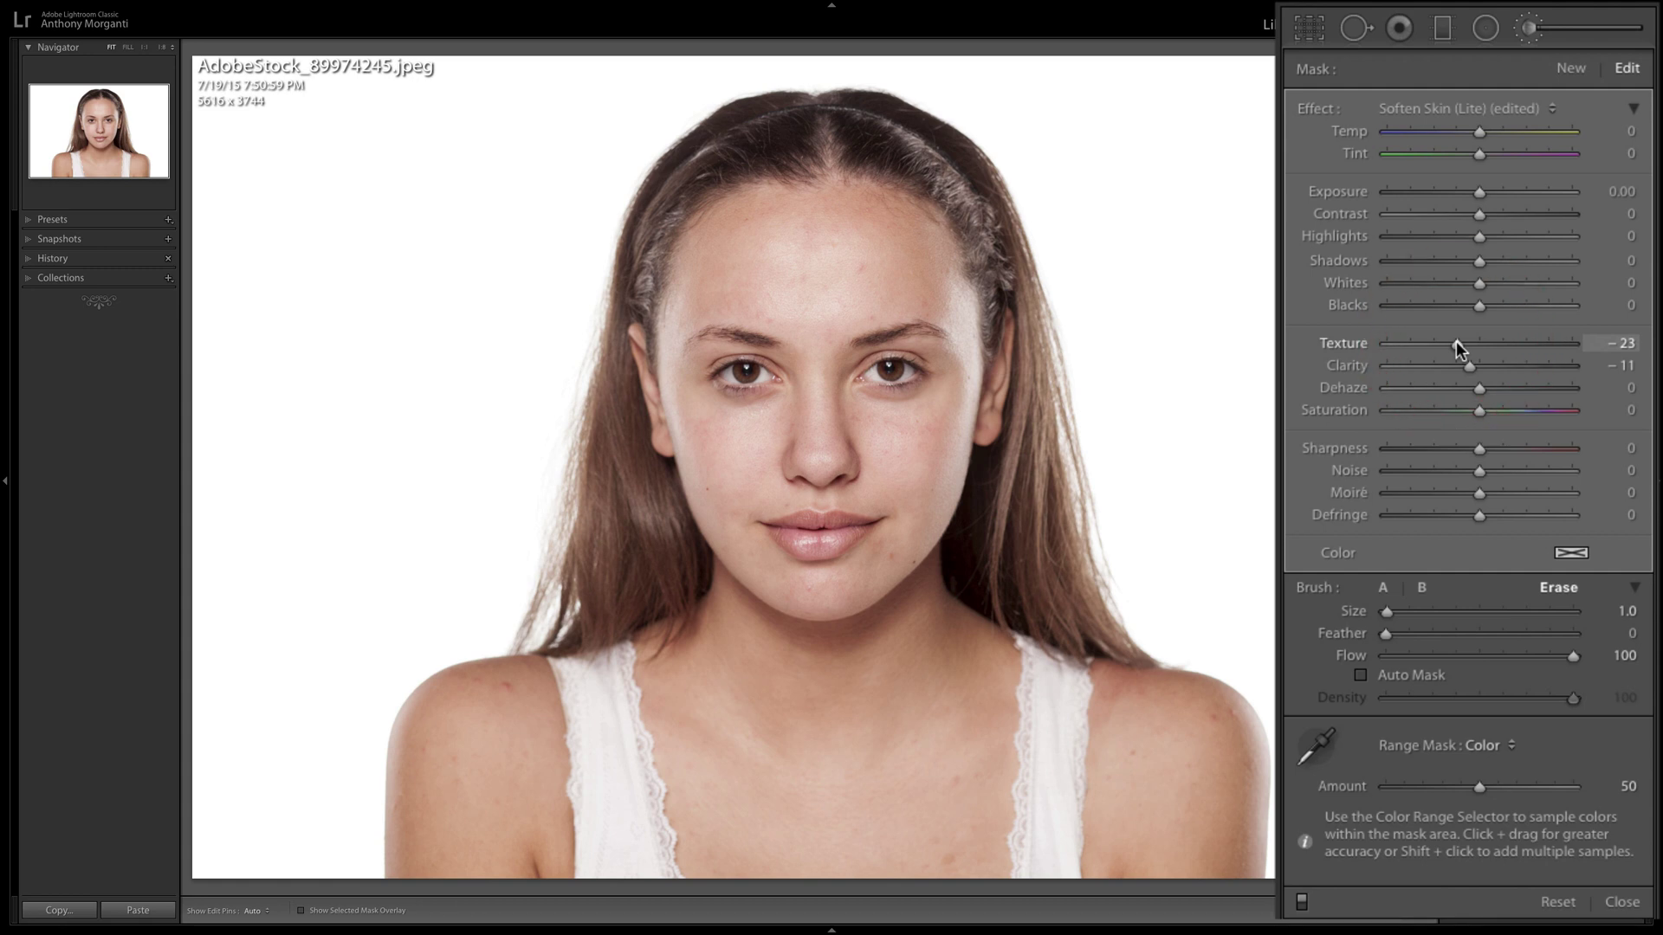